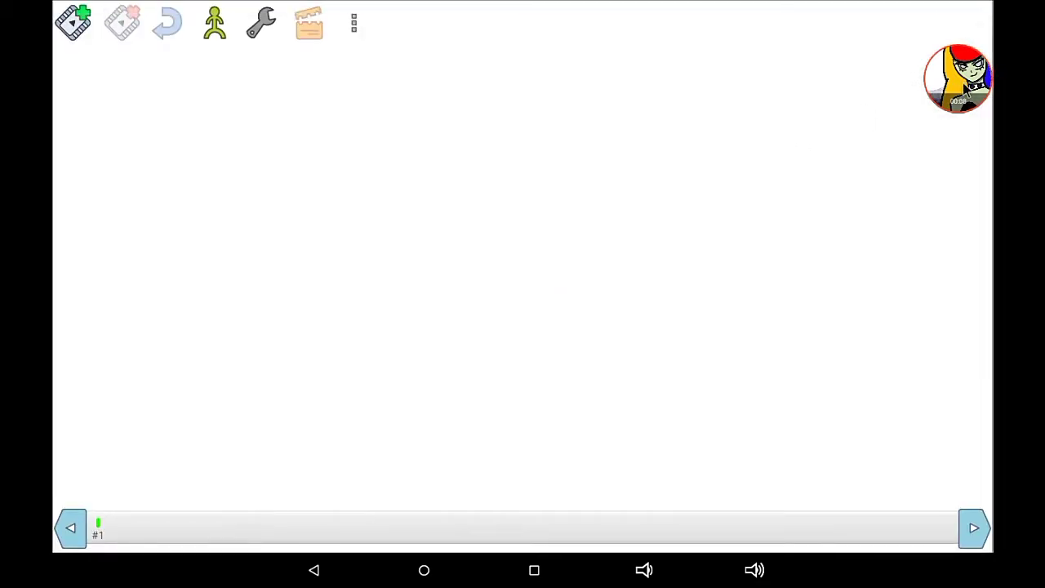
Leave the blank one-frame editor for the main screen with two sample stick figures.
left_click(967, 87)
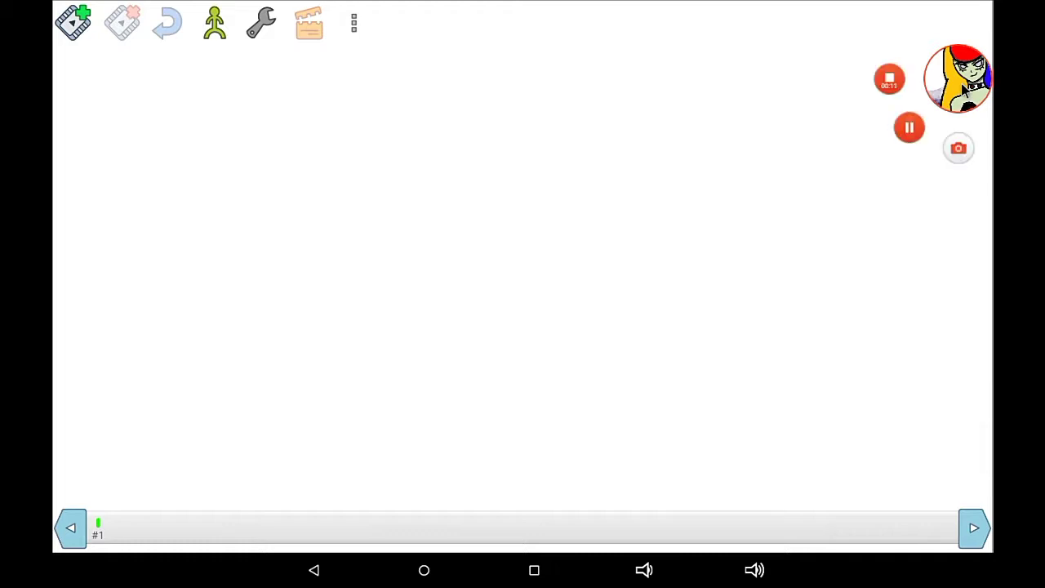
left_click(962, 81)
left_click(314, 570)
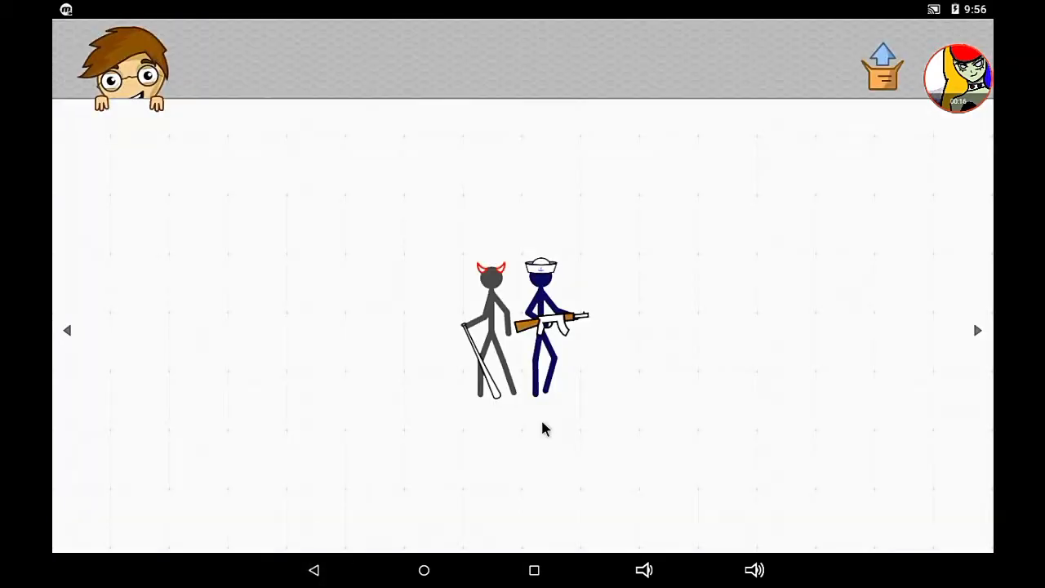
Load the saved Animation scene from the scene list.
left_click(871, 79)
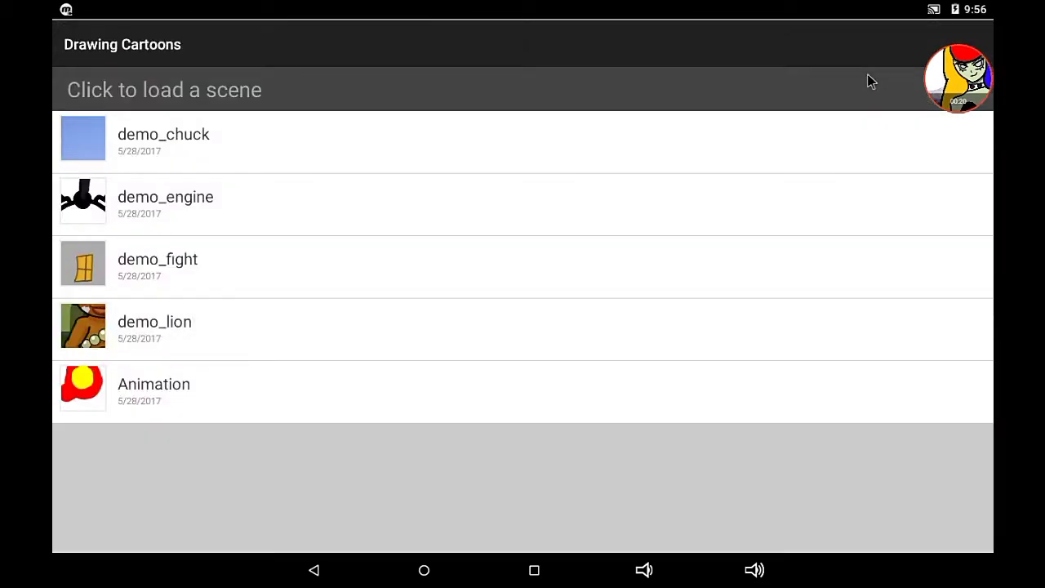
left_click(174, 392)
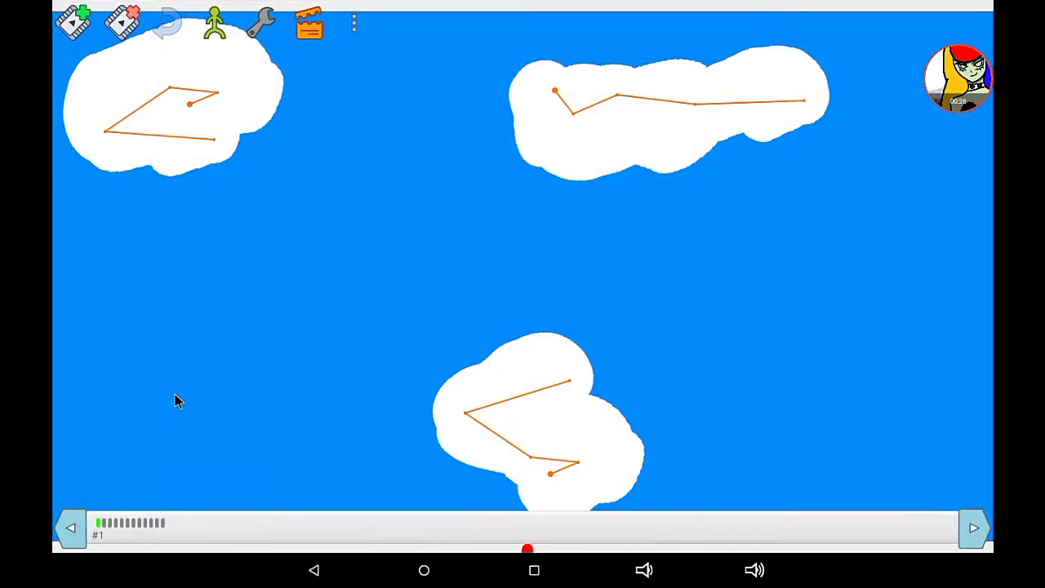
Render the Animation scene preview and replay it with Loop playback on.
left_click(310, 29)
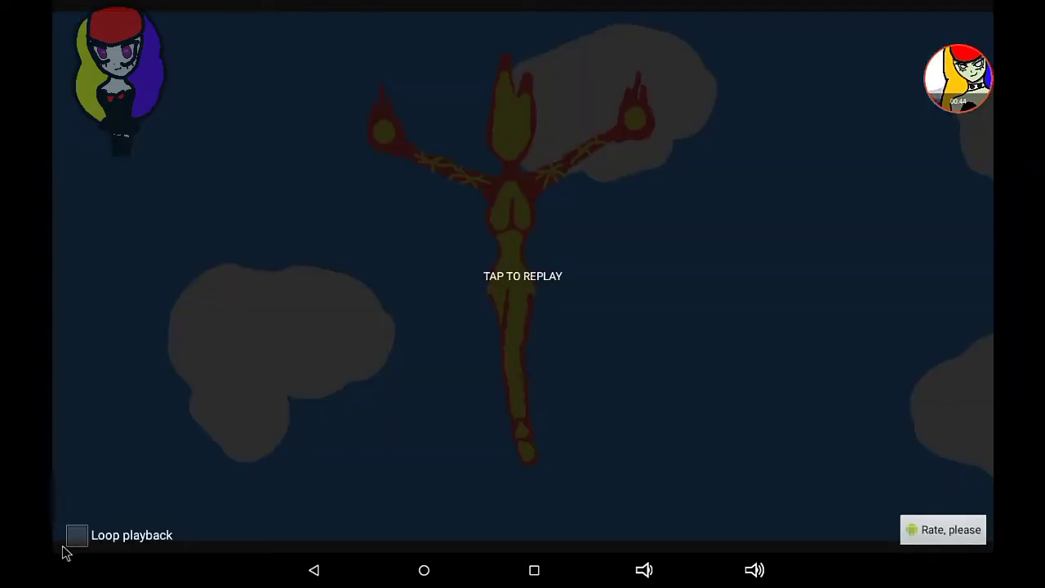
left_click(75, 536)
left_click(250, 379)
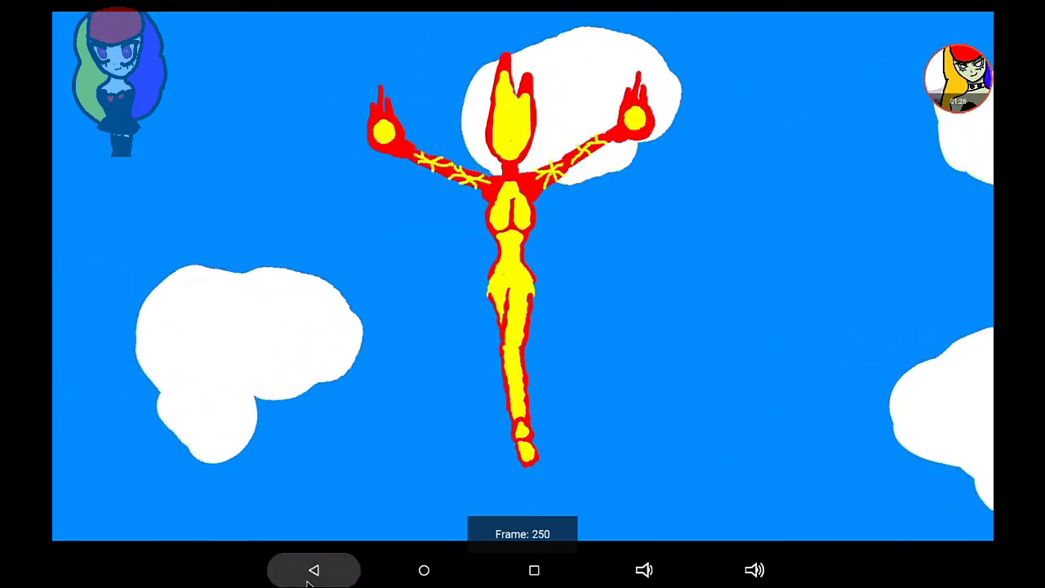
Exit the Animation scene and start a fresh blank animation at frame #1.
left_click(308, 582)
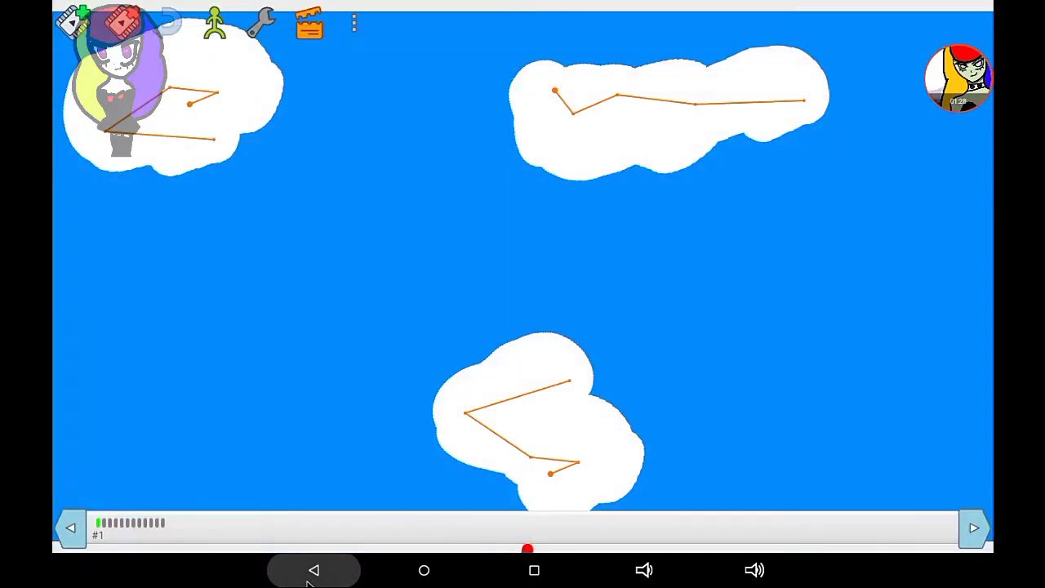
left_click(327, 582)
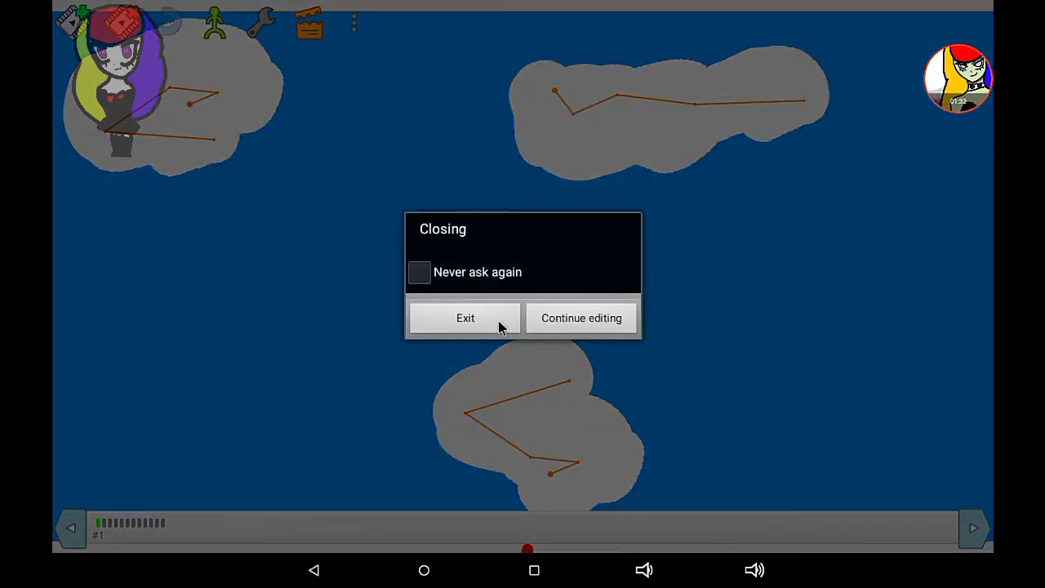
left_click(499, 321)
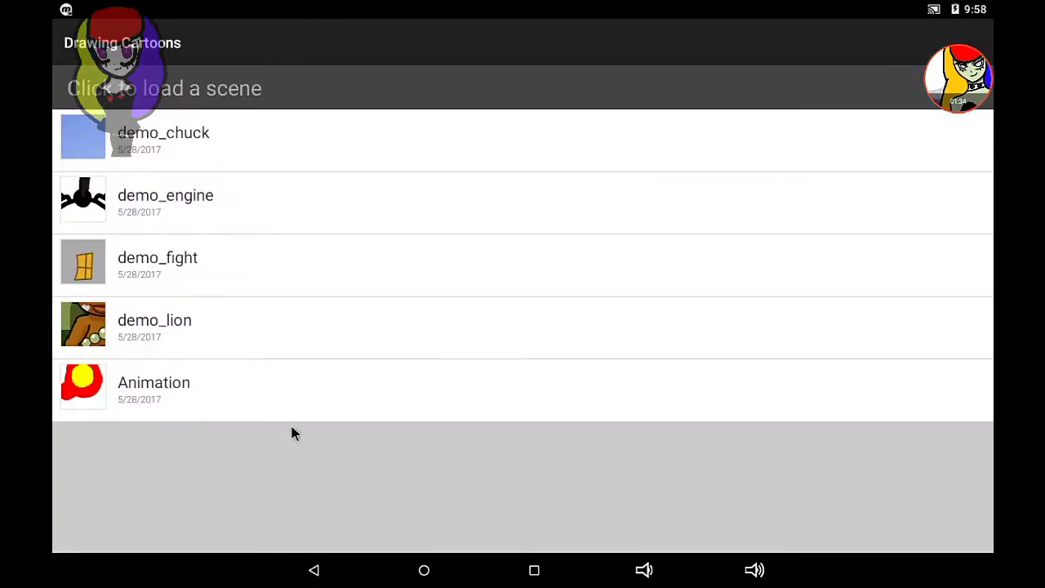
left_click(311, 571)
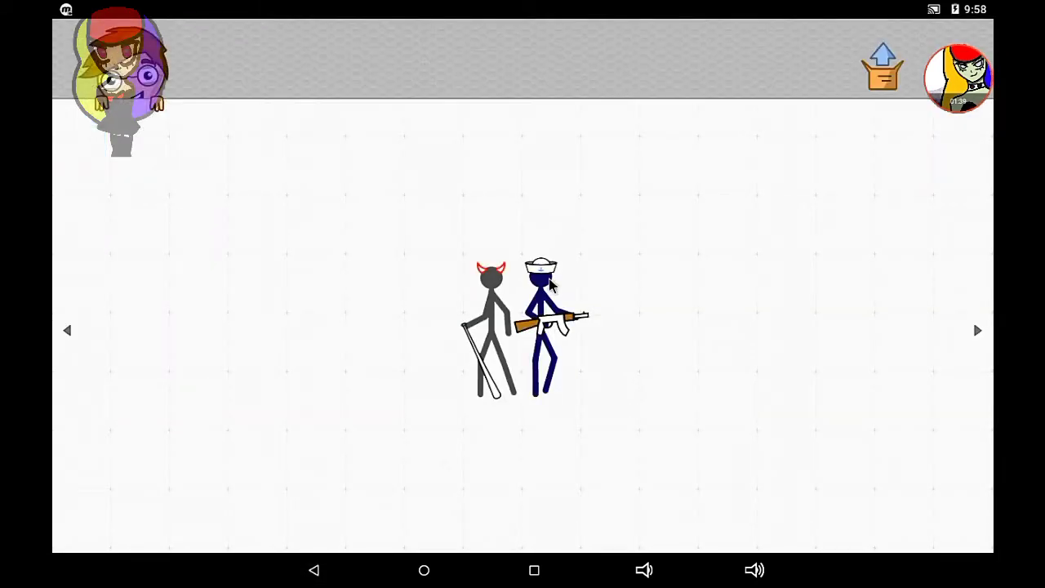
left_click(551, 282)
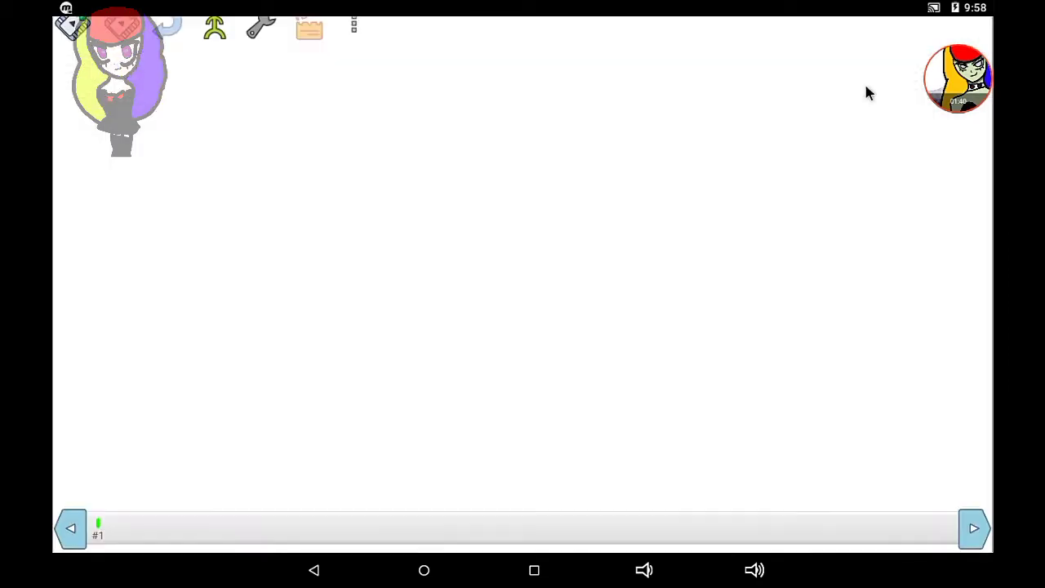
Create your own item, select its single starter bone, and switch to Draw.
left_click(215, 23)
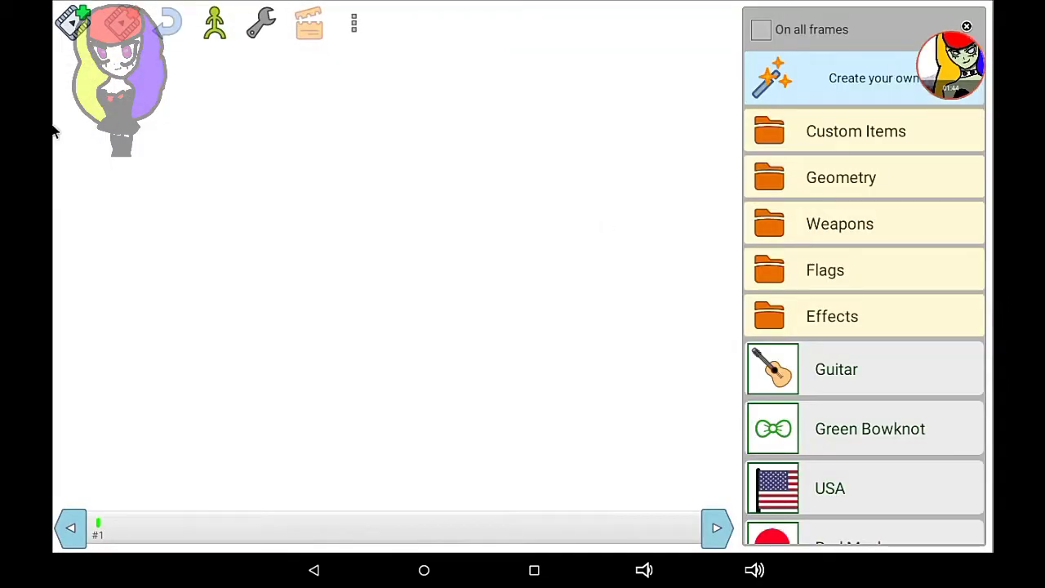
left_click_drag(51, 145, 56, 406)
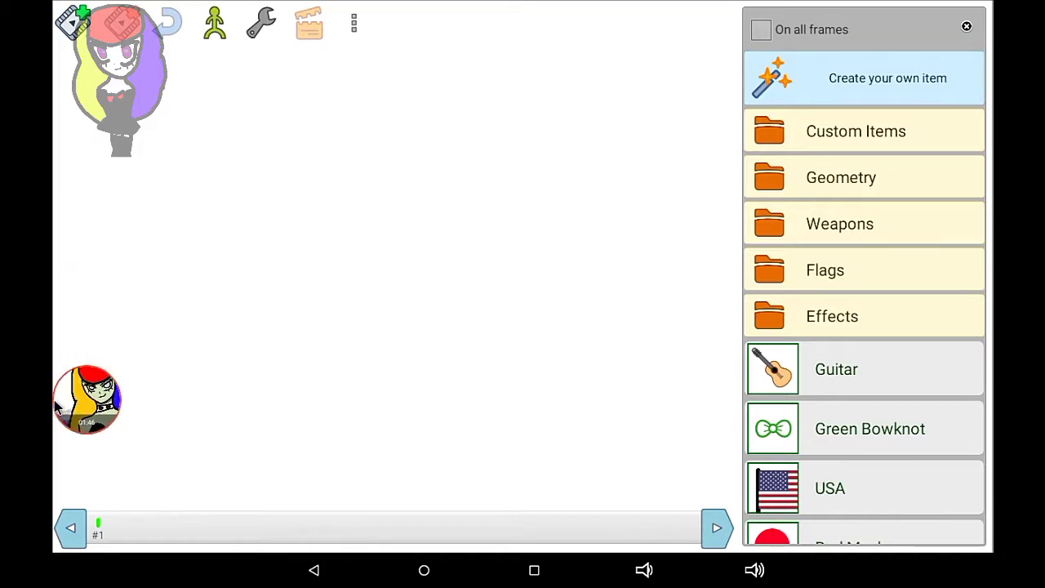
left_click(913, 84)
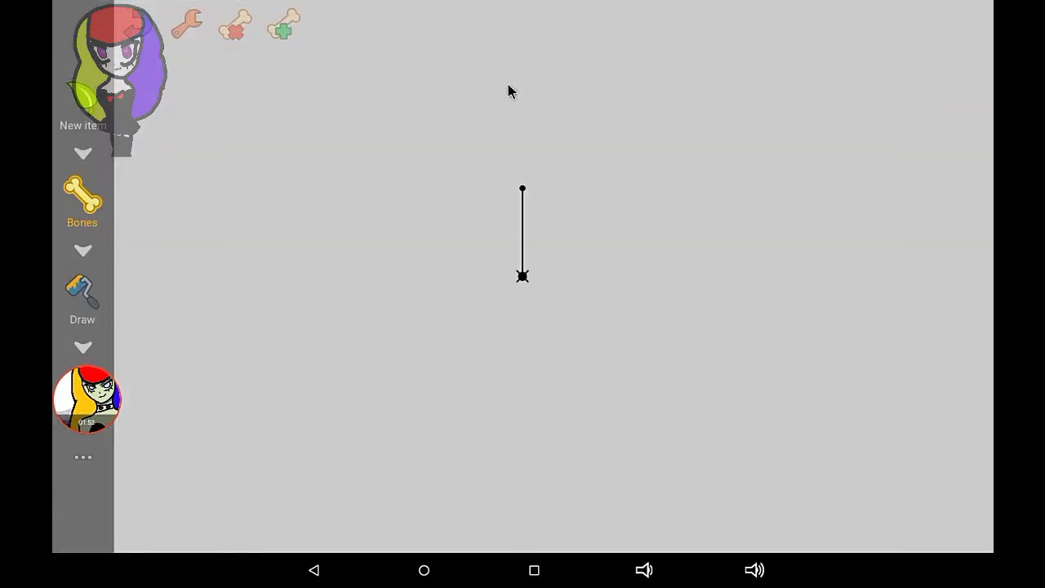
left_click(523, 189)
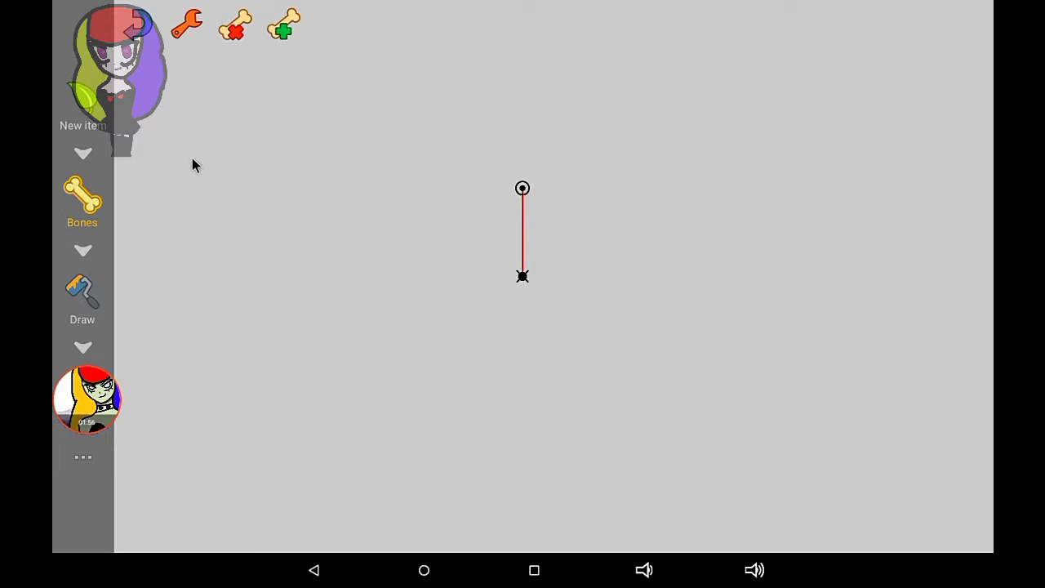
left_click_drag(84, 428, 65, 488)
left_click(82, 295)
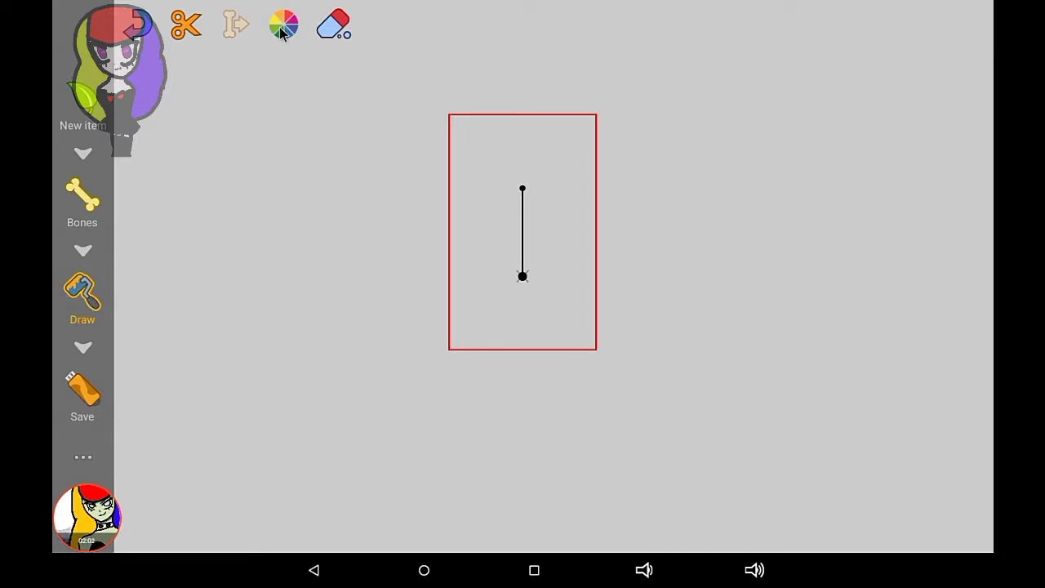
Try a black head loop above the bone, undo it, and return to Bones mode.
left_click(282, 30)
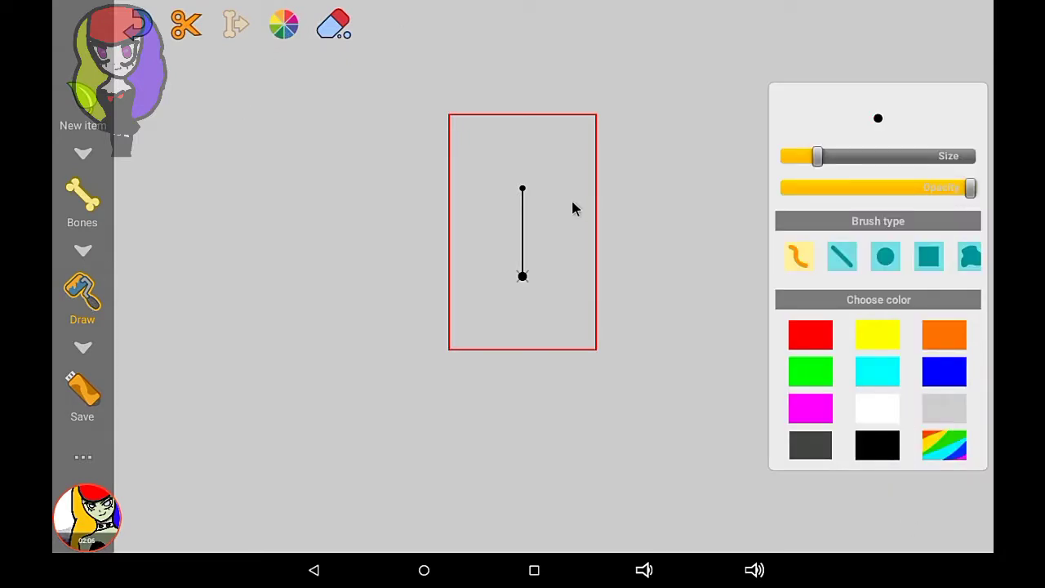
mouse_move(523, 191)
left_mouse_down()
mouse_move(466, 168)
mouse_move(482, 129)
mouse_move(502, 123)
mouse_move(566, 146)
mouse_move(514, 194)
left_mouse_up()
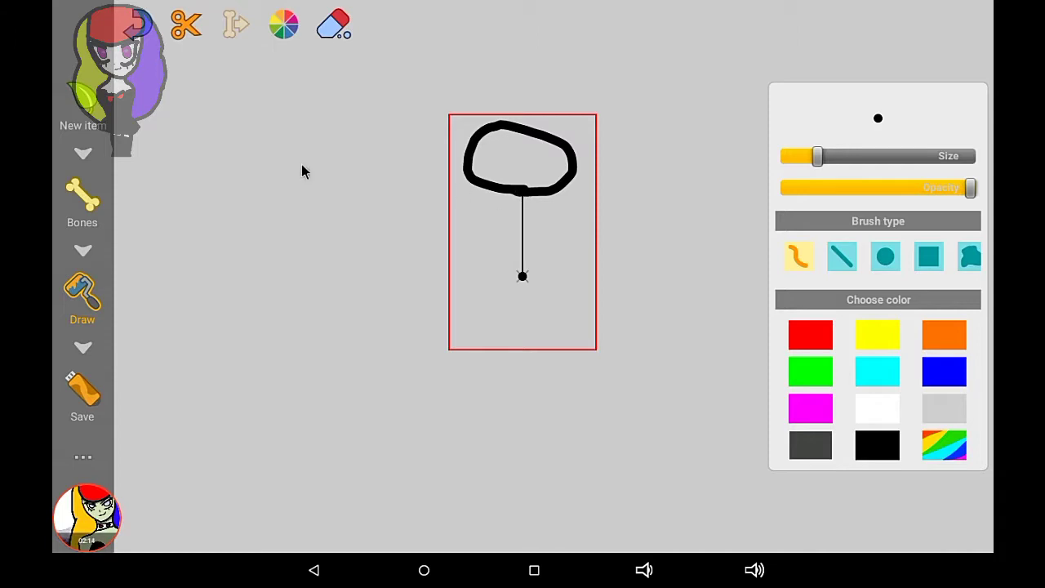
left_click(130, 28)
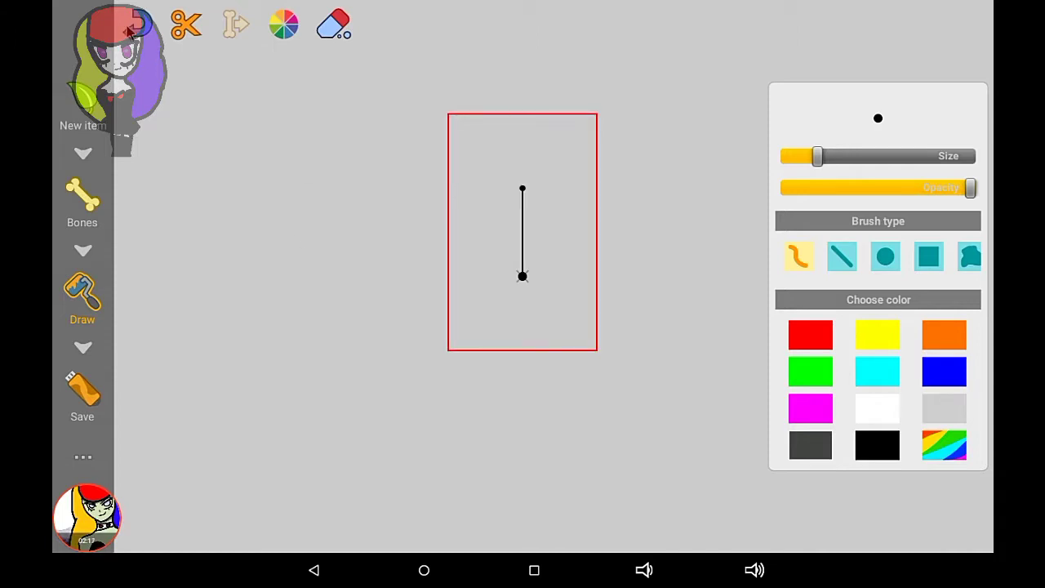
left_click(96, 223)
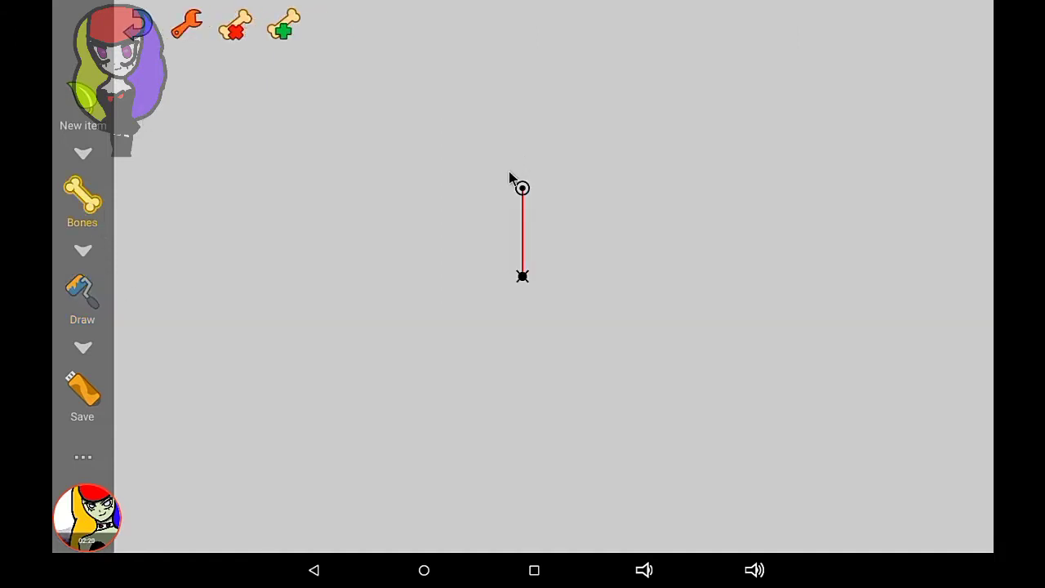
Shorten the starter bone, then add and delete a trial bone.
left_click_drag(523, 188, 523, 216)
left_click(286, 25)
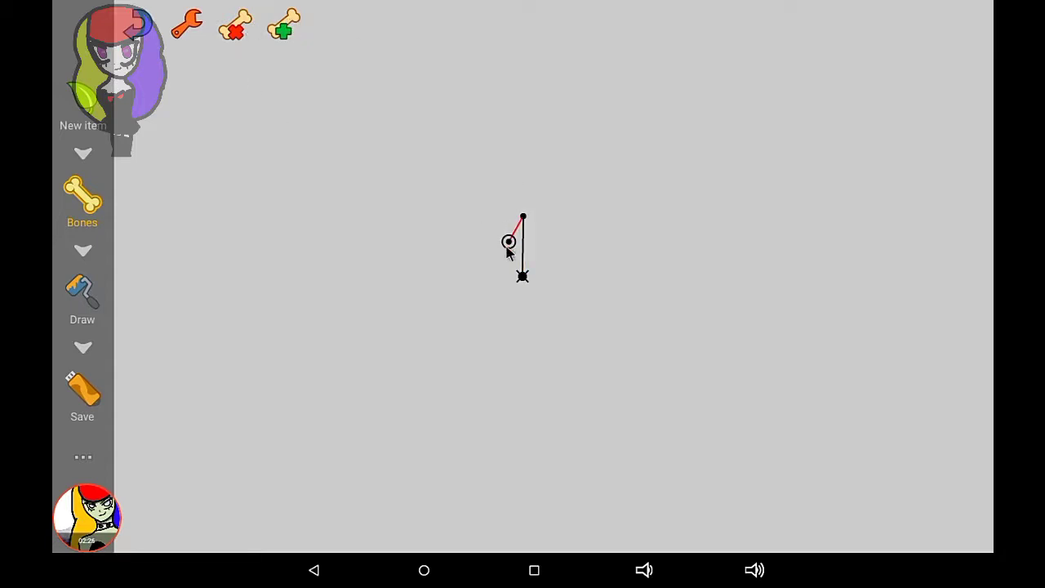
left_click_drag(506, 247, 506, 242)
left_click_drag(508, 236, 484, 236)
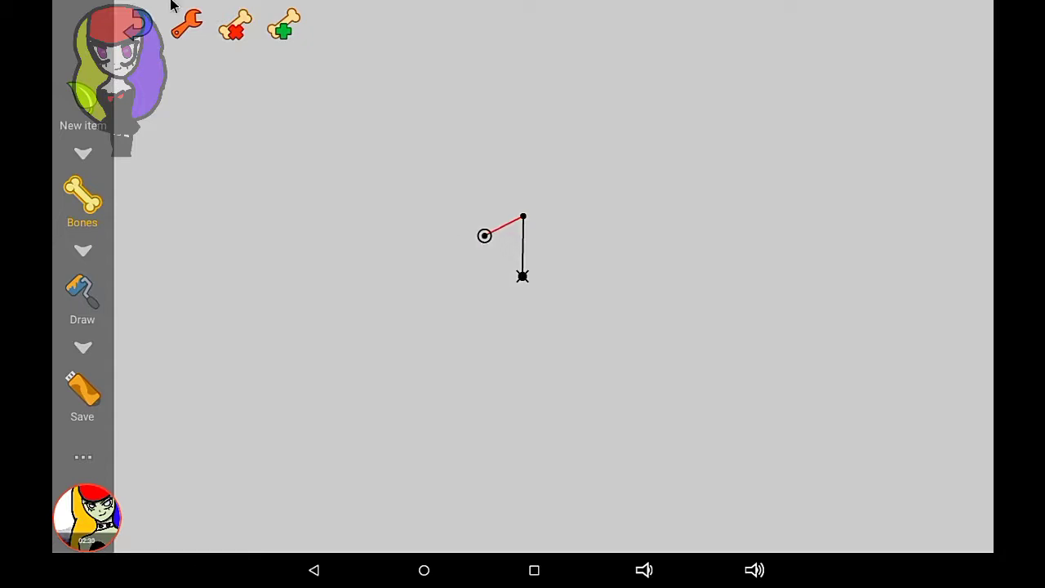
left_click(245, 31)
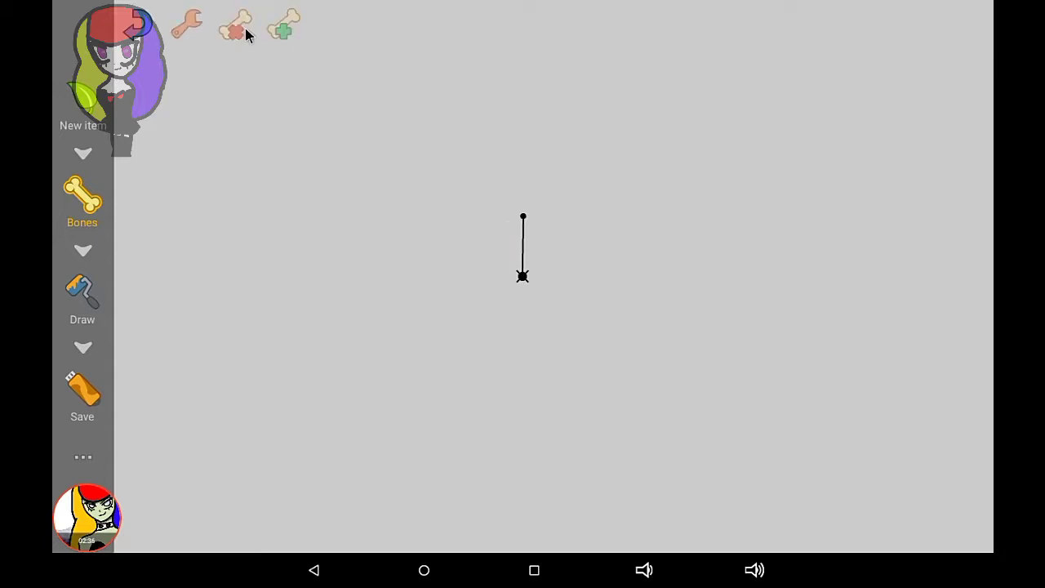
Add a two-part left leg swung down to the lower left of the hip.
left_click(522, 276)
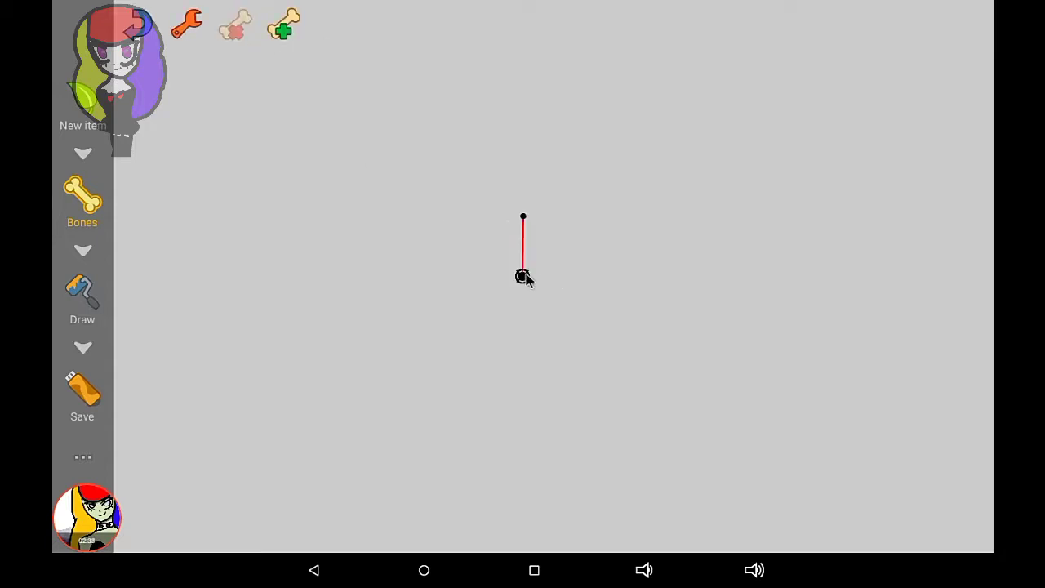
left_click(302, 27)
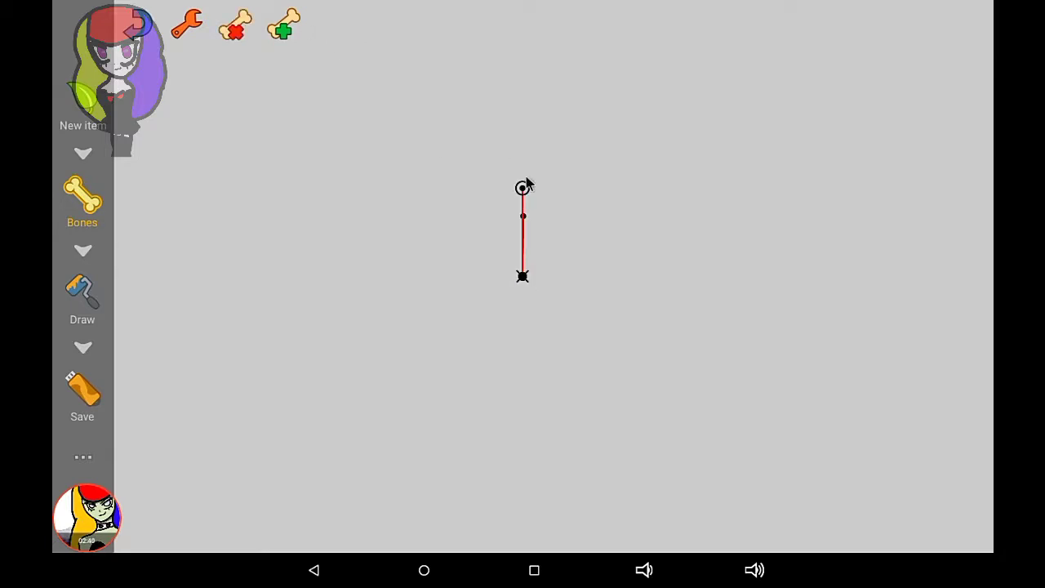
left_click(278, 16)
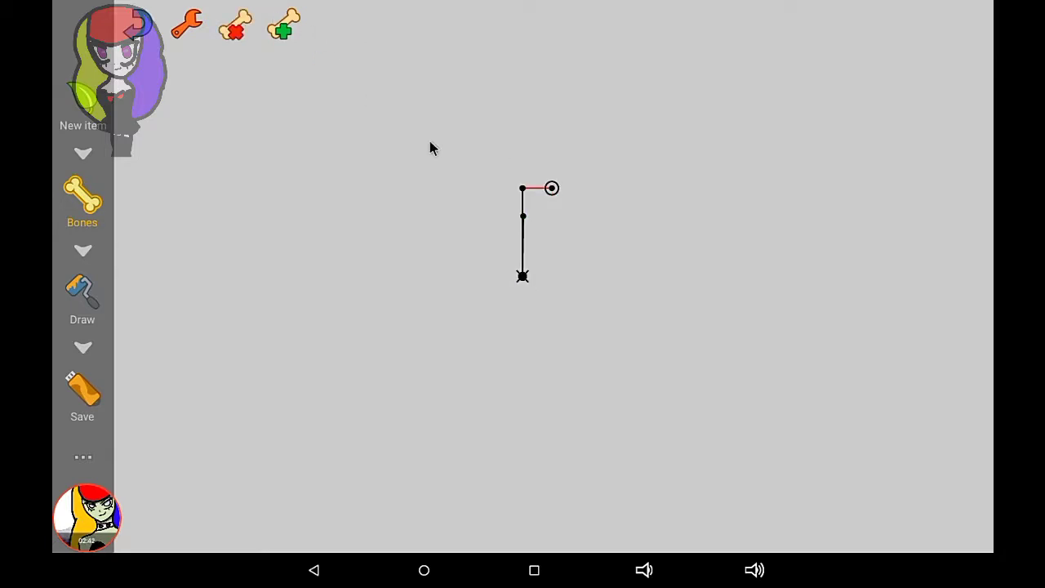
left_click_drag(523, 191, 452, 329)
left_click_drag(494, 301, 470, 361)
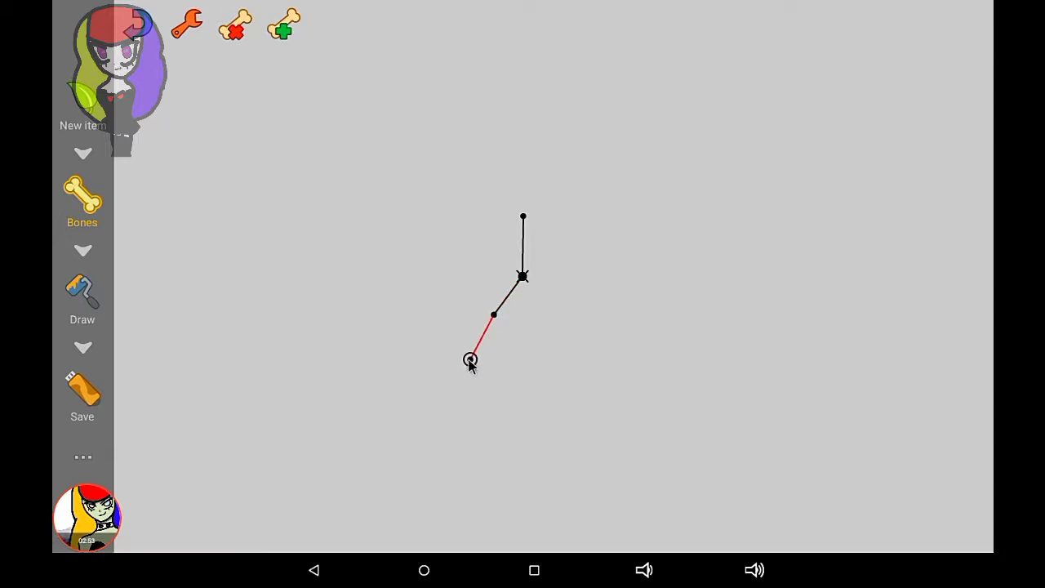
Add a matching two-part right leg angled down to the lower right.
left_click(523, 278)
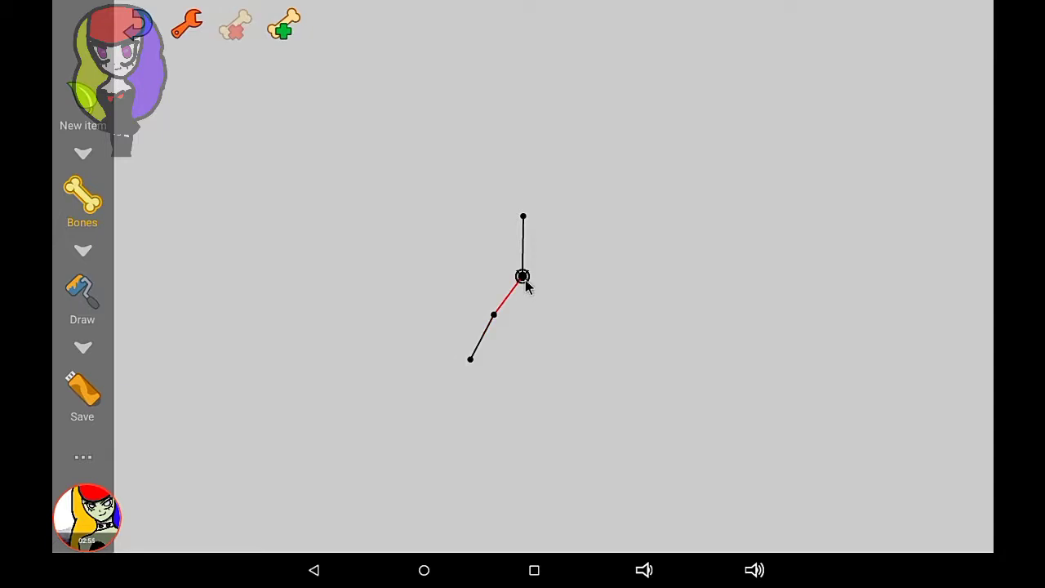
left_click(296, 30)
left_click(285, 28)
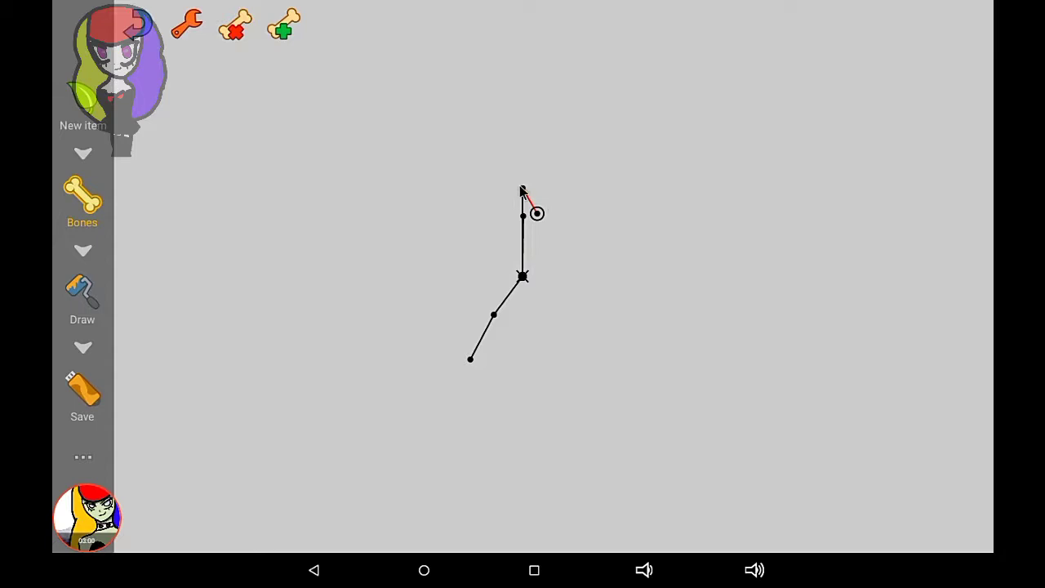
left_click_drag(523, 190, 553, 320)
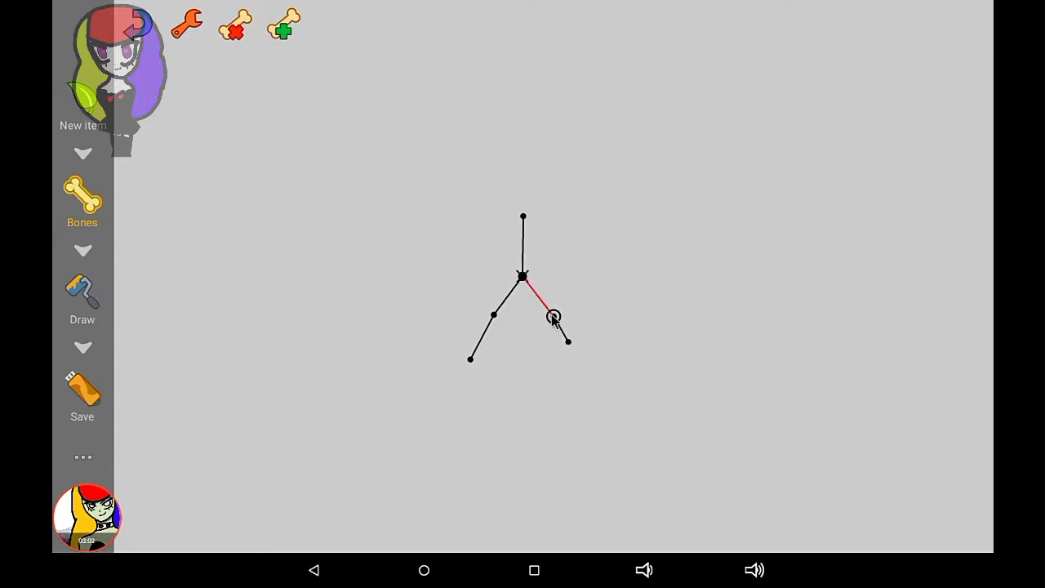
left_click_drag(554, 317, 578, 356)
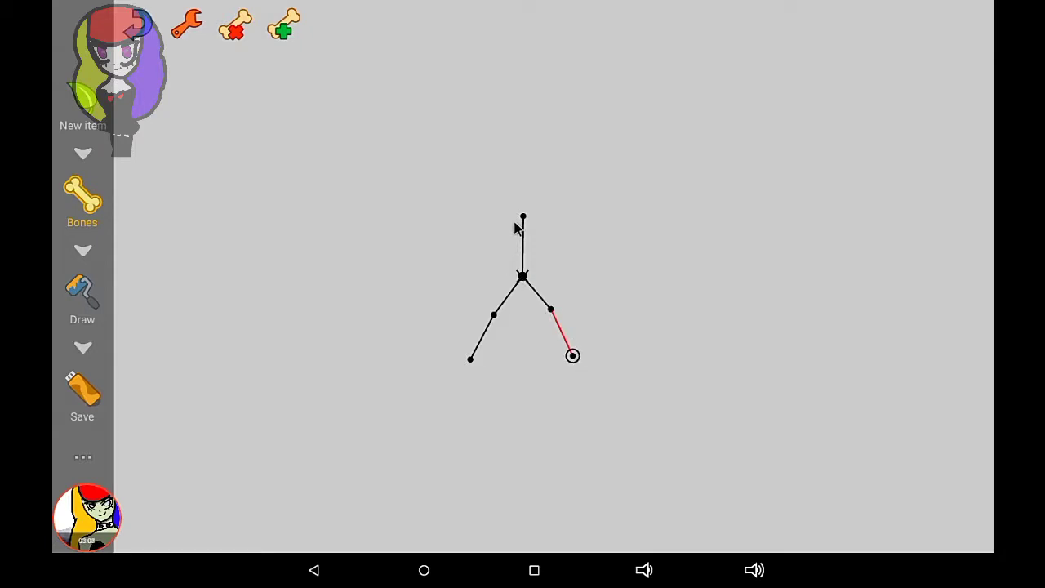
Add shoulder and forearm bones on both sides of the spine top, swinging one arm right.
left_click(523, 220)
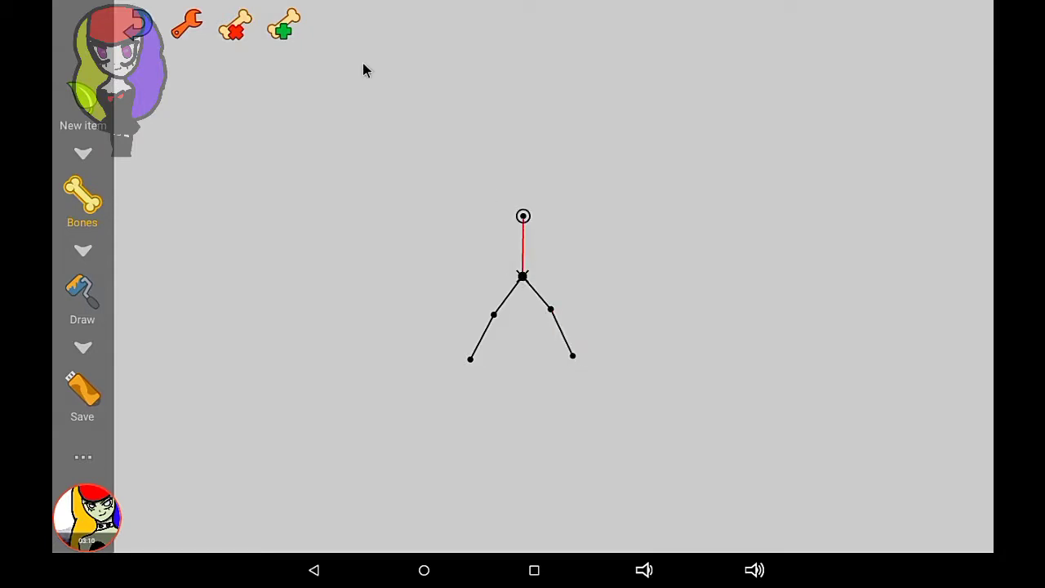
left_click(283, 29)
left_click(282, 30)
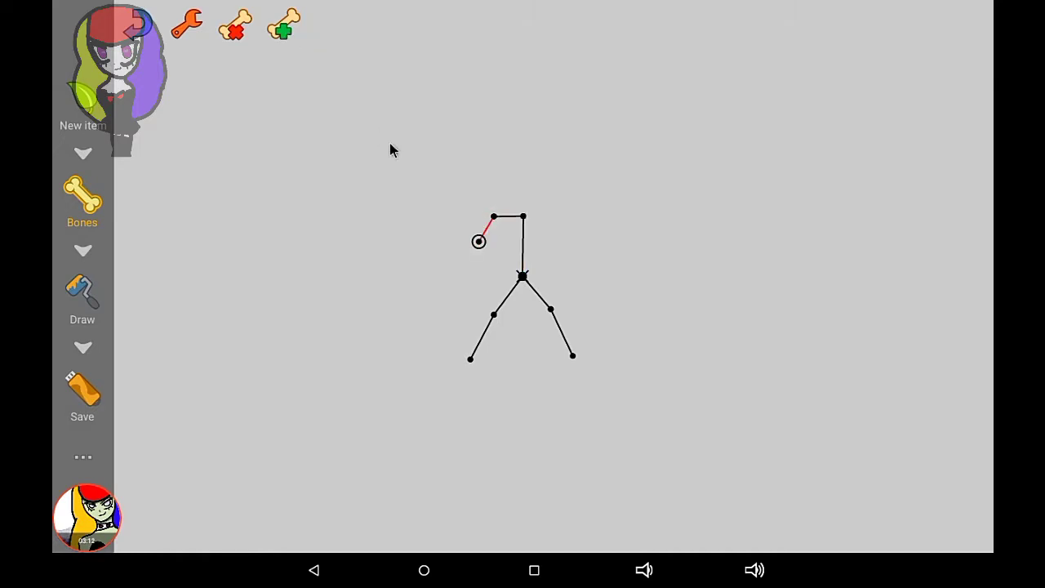
left_click(524, 218)
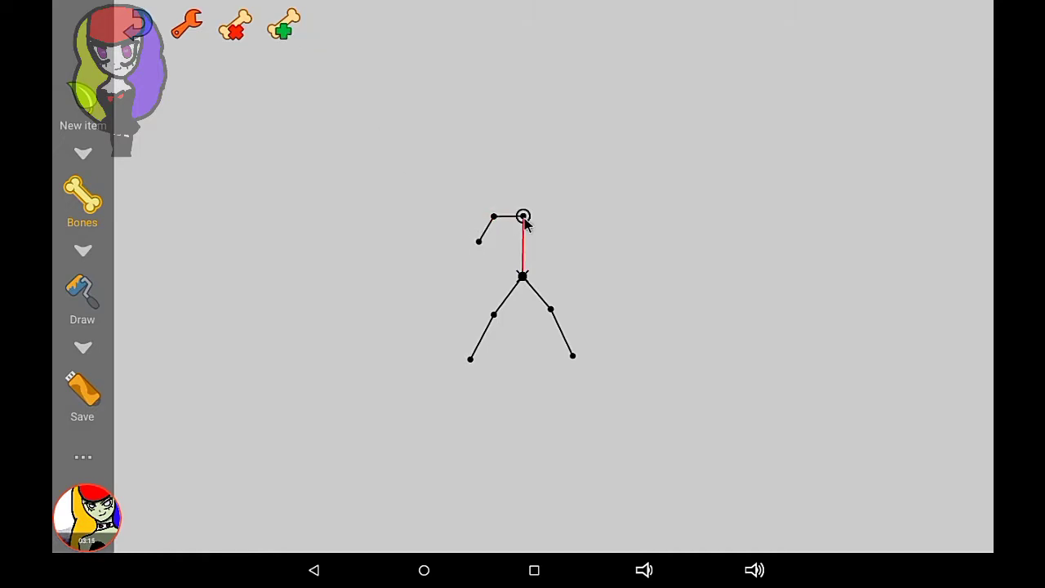
left_click(292, 32)
left_click(292, 33)
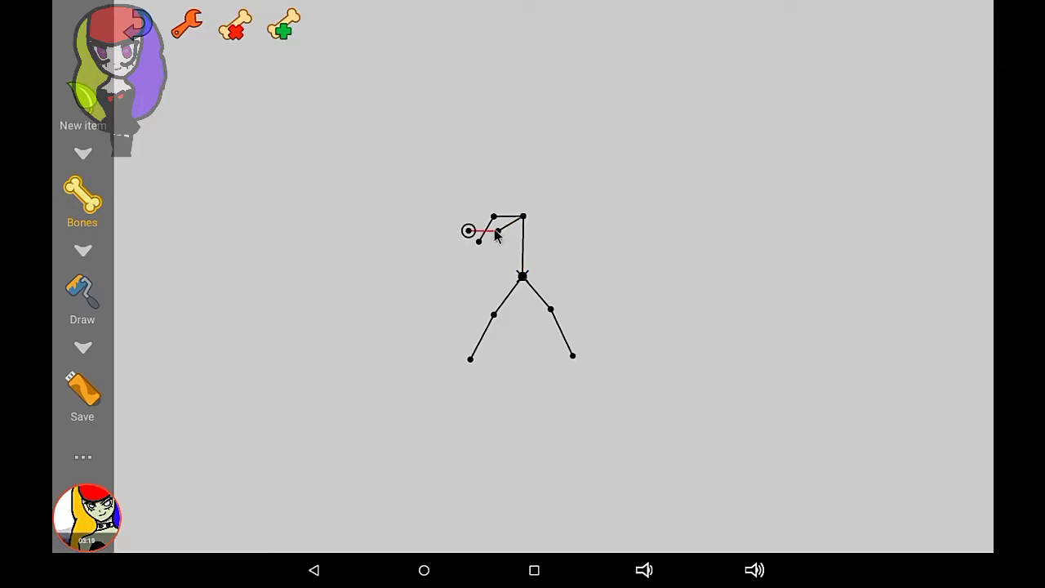
left_click_drag(496, 234, 584, 254)
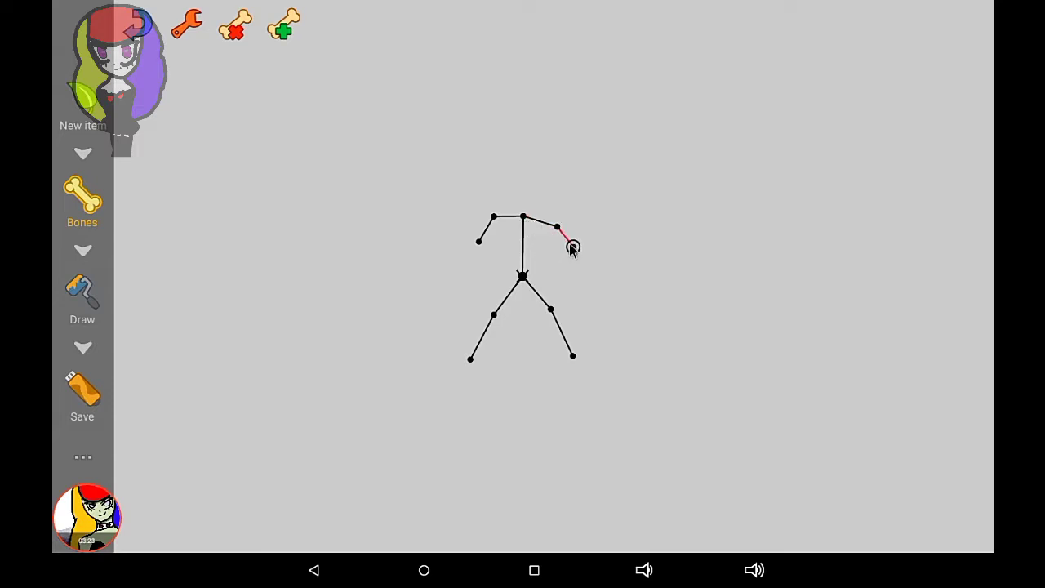
Pose the left arm downward, adjust its elbow, and nudge the head joint right.
left_click(523, 217)
left_click(518, 218)
mouse_move(507, 218)
left_mouse_down()
mouse_move(511, 195)
mouse_move(499, 205)
left_mouse_up()
left_click(112, 26)
left_click_drag(504, 221, 520, 186)
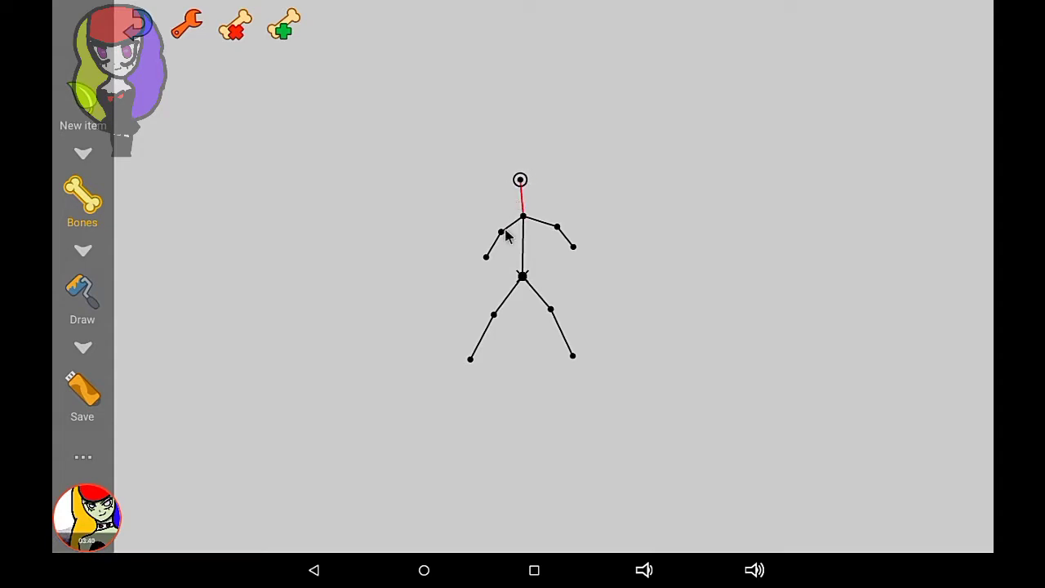
left_click_drag(501, 232, 497, 225)
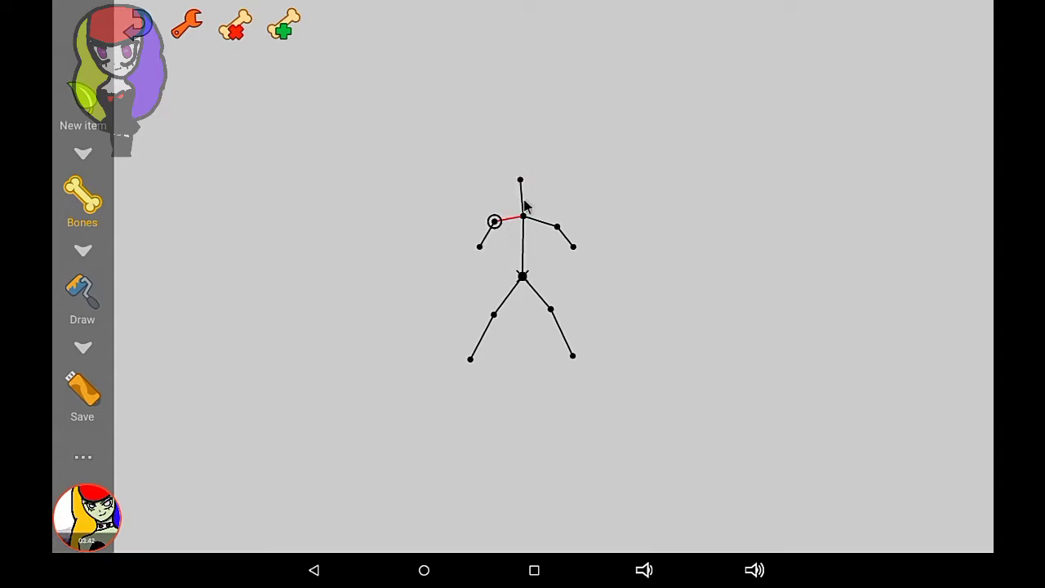
left_click_drag(523, 183, 530, 182)
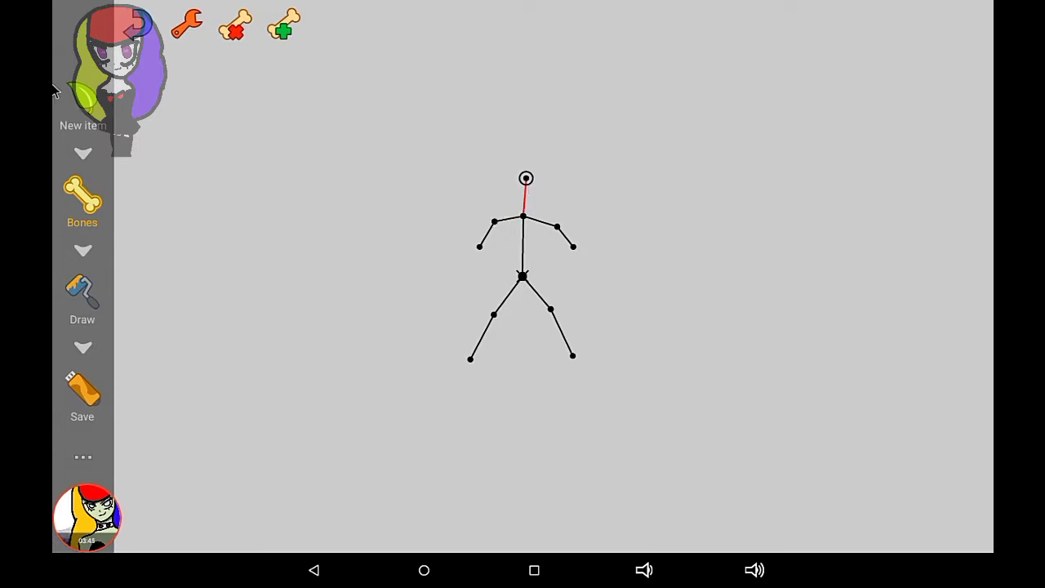
Paint the head outline and spine, attaching each stroke to its bone.
left_click(84, 296)
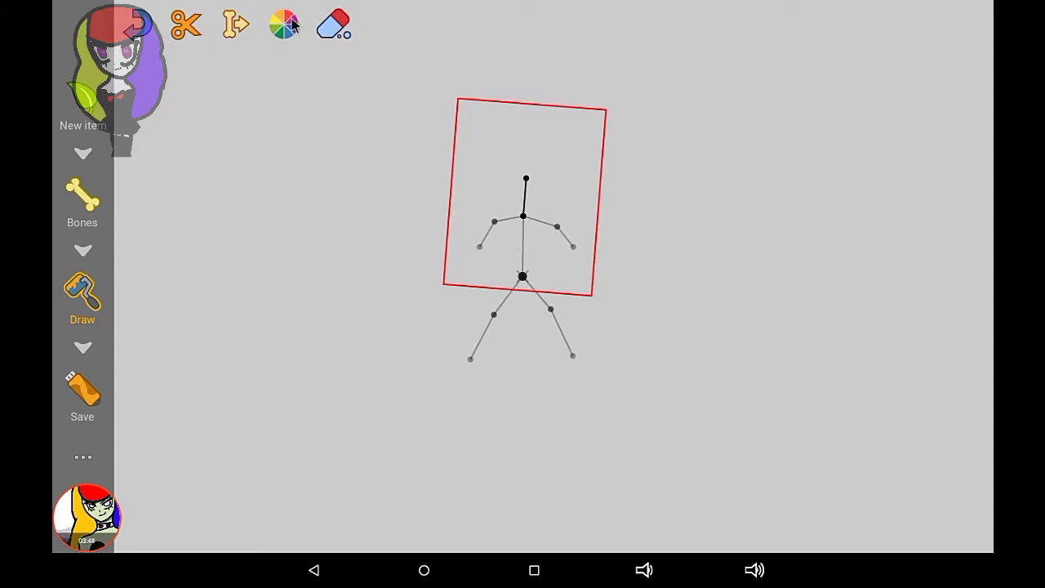
left_click(286, 24)
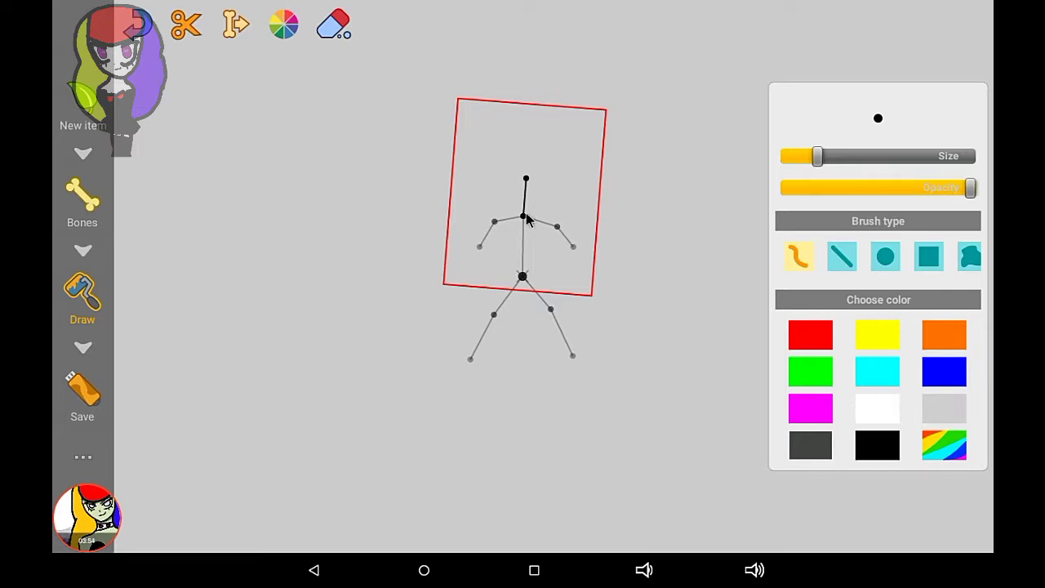
mouse_move(520, 215)
left_mouse_down()
mouse_move(499, 178)
mouse_move(521, 150)
mouse_move(540, 149)
mouse_move(552, 178)
mouse_move(524, 222)
left_mouse_up()
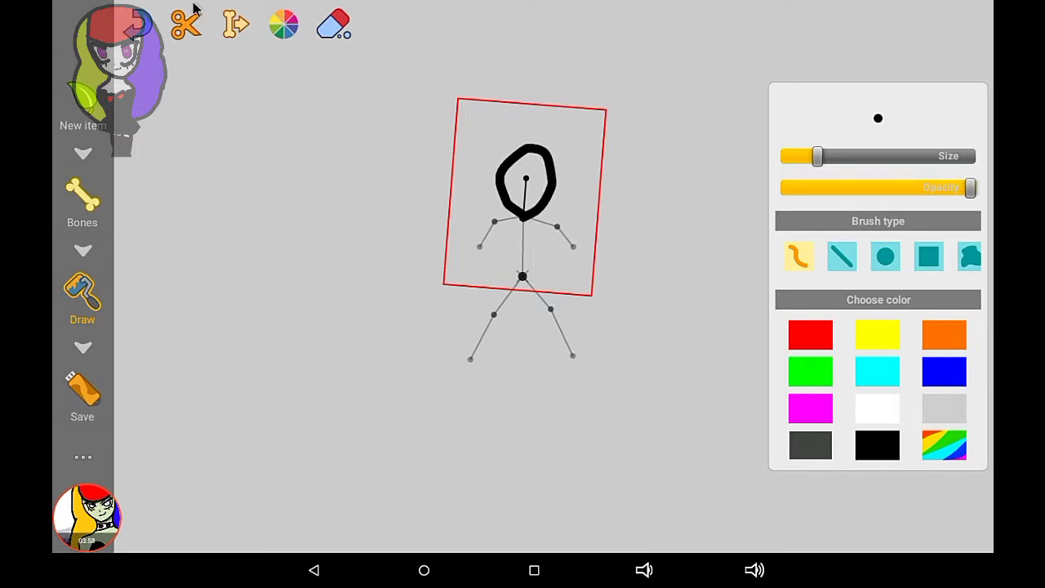
left_click(227, 27)
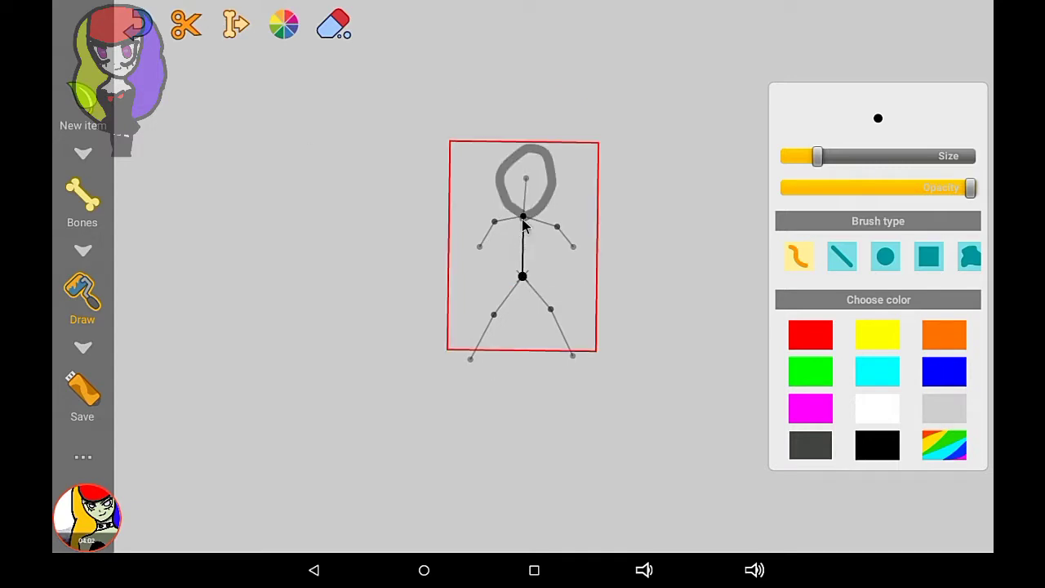
left_click_drag(522, 222, 520, 269)
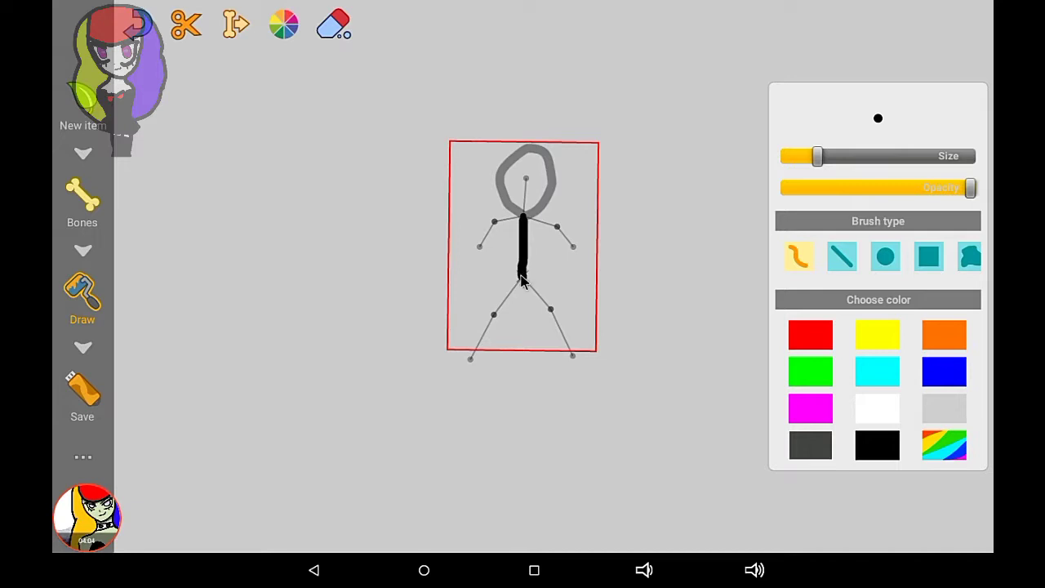
left_click(228, 30)
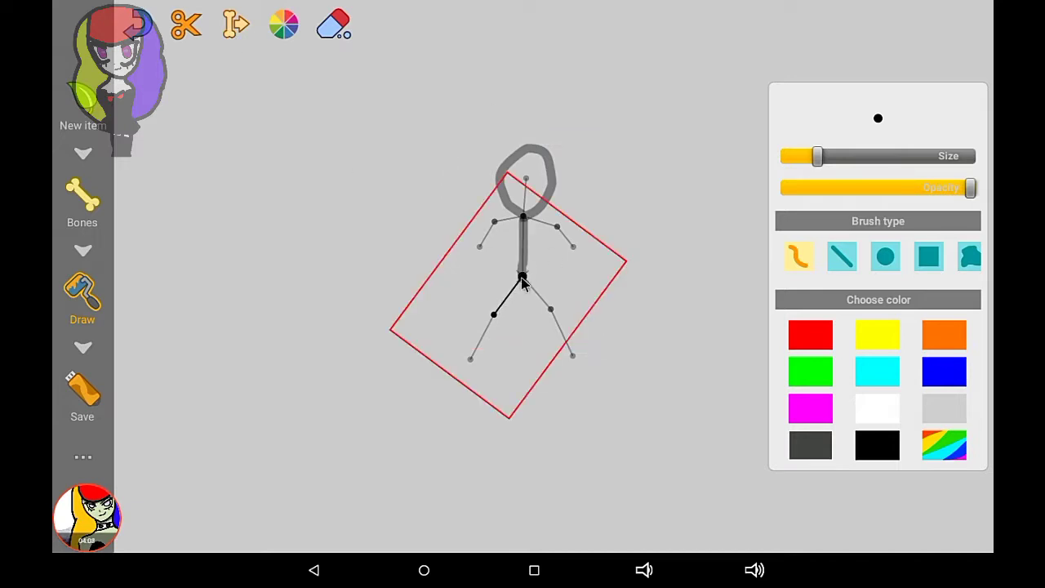
Paint the upper left leg, then add a zigzag over the hips and undo an n-shaped stroke.
left_click_drag(523, 280, 497, 320)
left_click(250, 36)
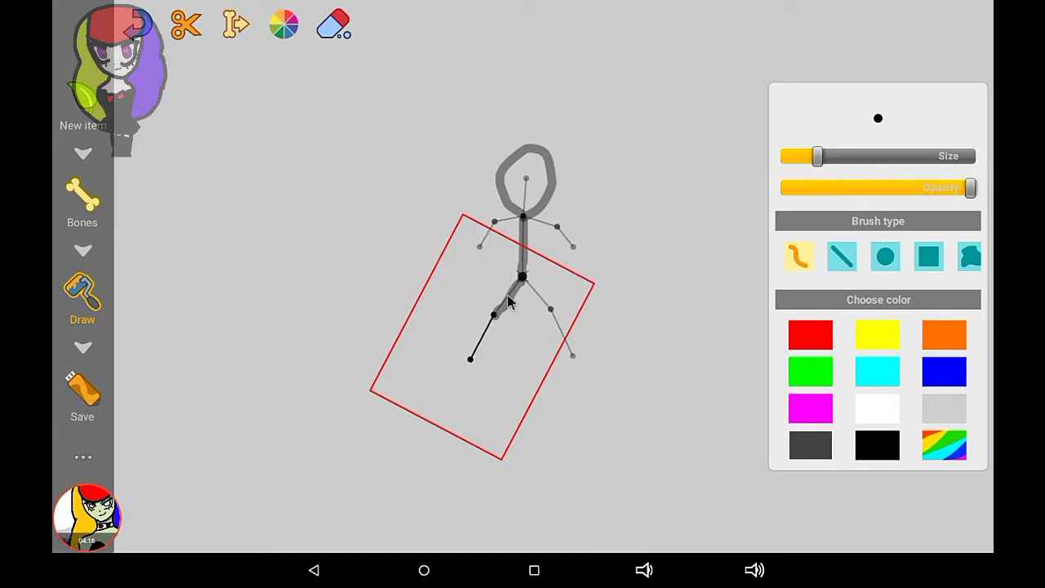
mouse_move(583, 338)
left_mouse_down()
mouse_move(551, 332)
mouse_move(582, 290)
mouse_move(514, 259)
mouse_move(530, 217)
left_mouse_up()
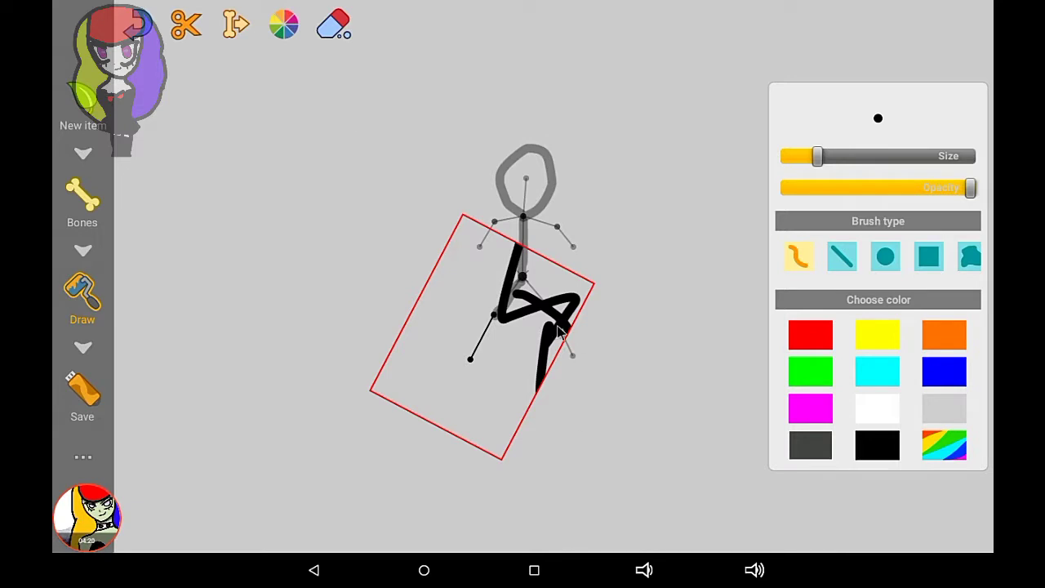
mouse_move(453, 297)
left_mouse_down()
mouse_move(424, 319)
mouse_move(463, 330)
left_mouse_up()
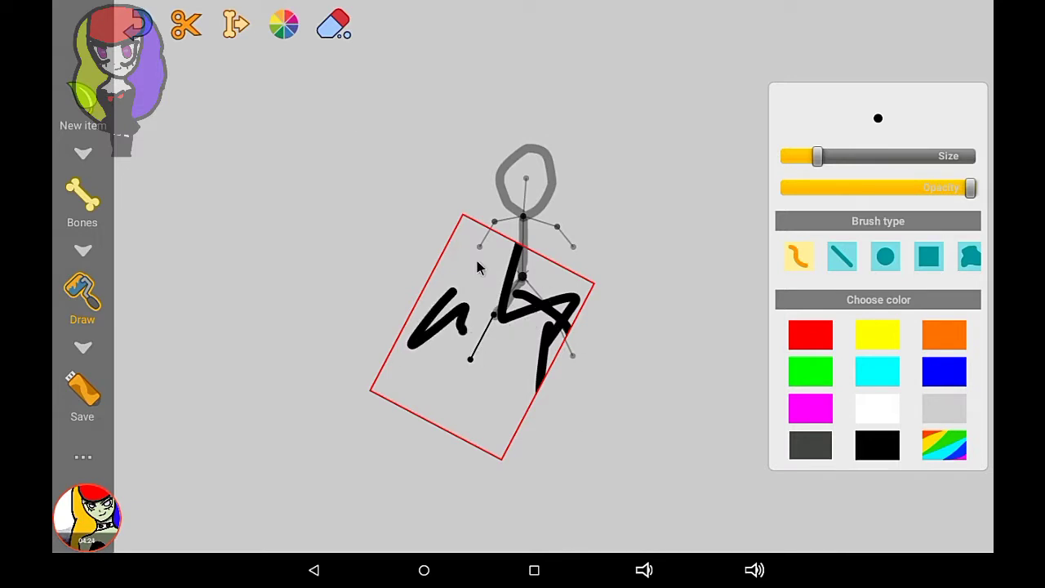
left_click(152, 26)
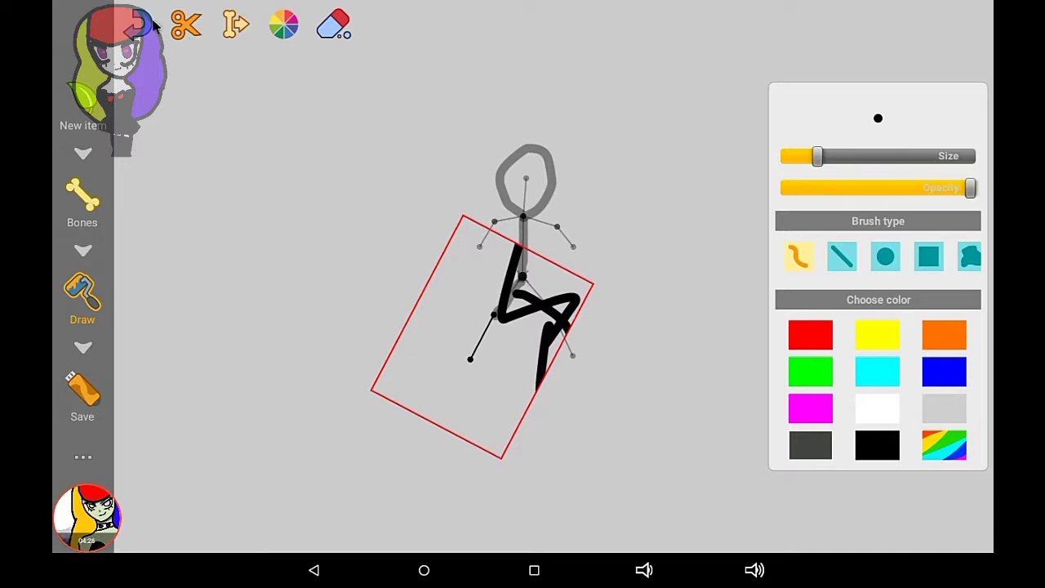
Remove the zigzag and paint the lower left leg and both right leg segments.
left_click(152, 26)
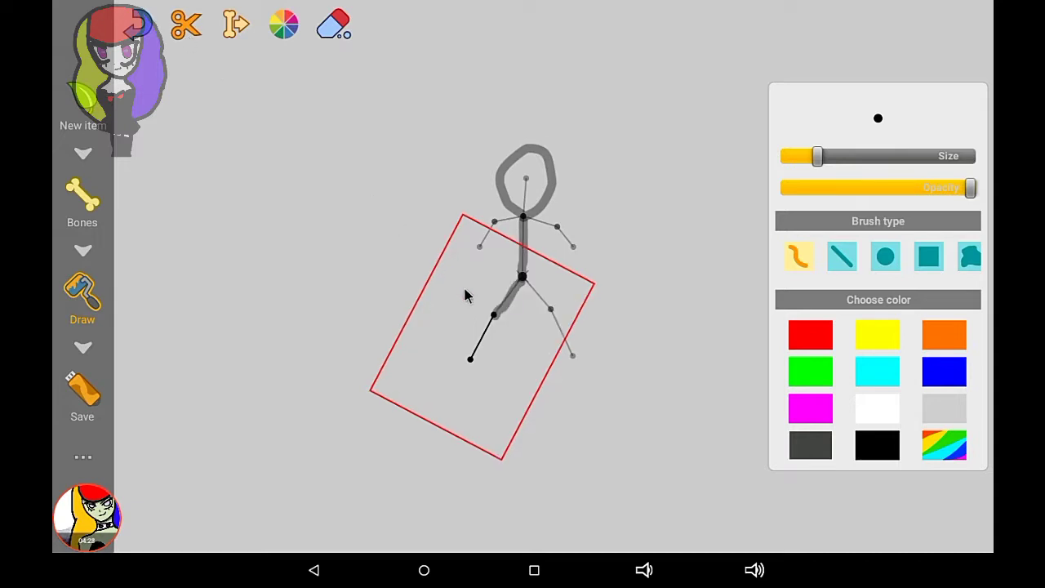
left_click_drag(491, 325, 467, 364)
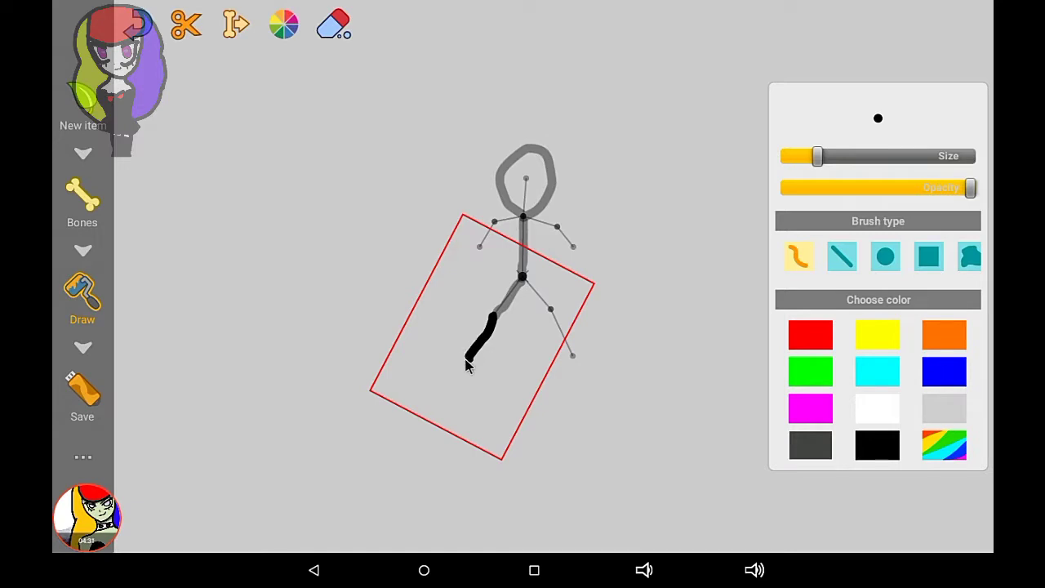
left_click(243, 23)
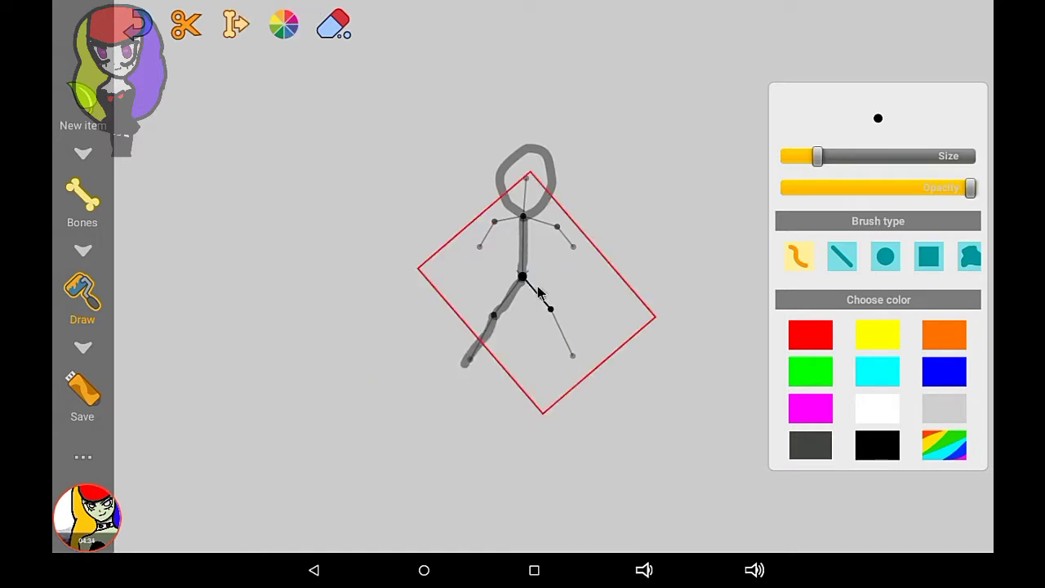
left_click_drag(525, 290, 561, 322)
left_click(155, 27)
left_click_drag(530, 289, 546, 304)
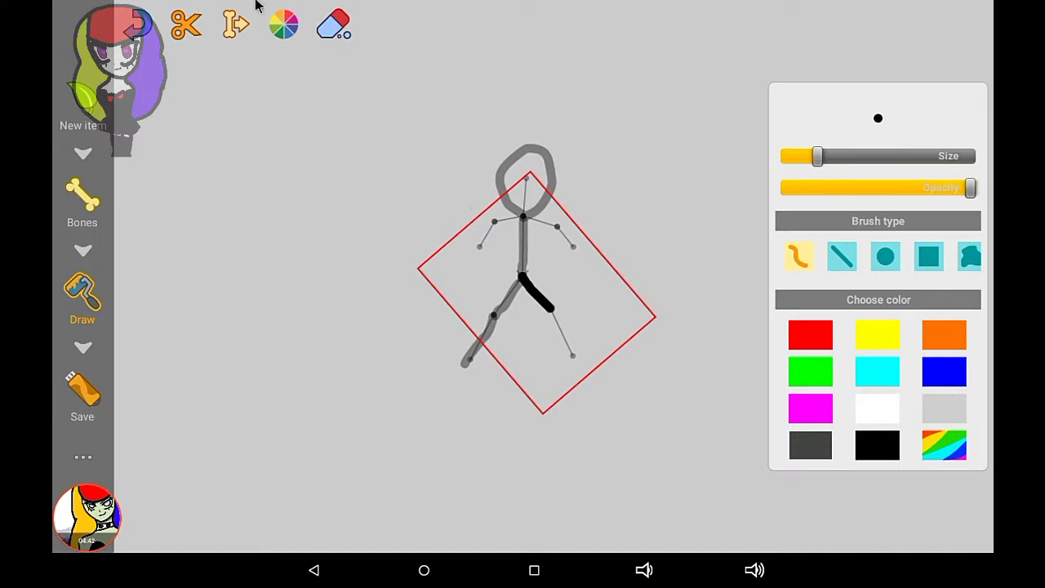
left_click(225, 24)
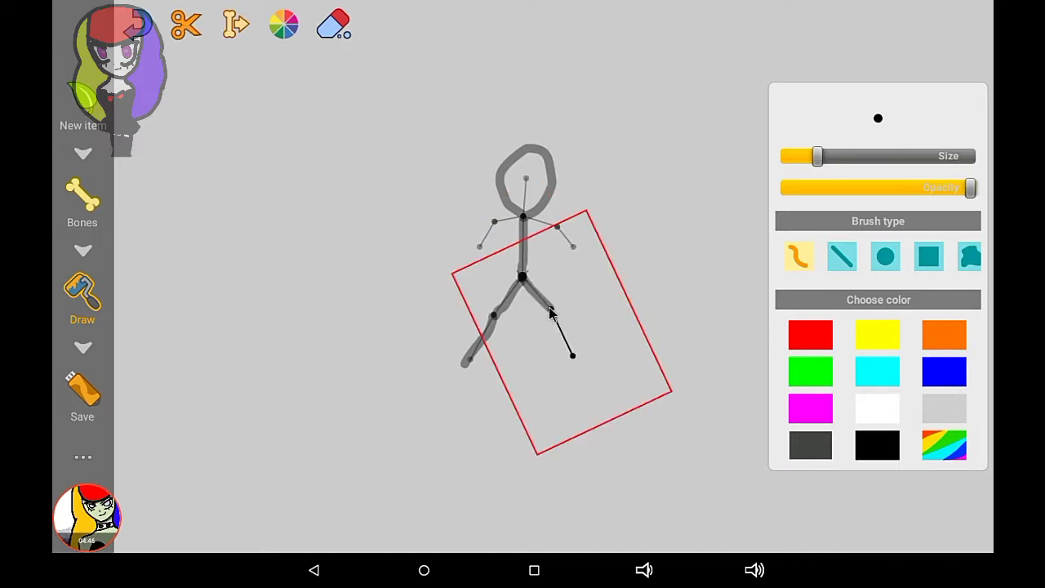
mouse_move(550, 313)
left_mouse_down()
mouse_move(581, 359)
mouse_move(570, 362)
left_mouse_up()
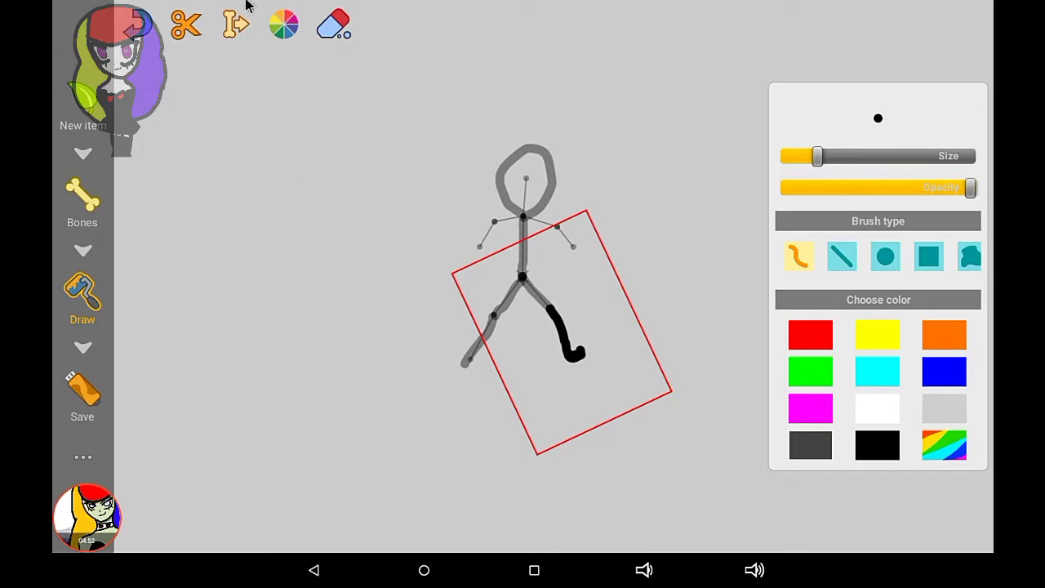
left_click(237, 21)
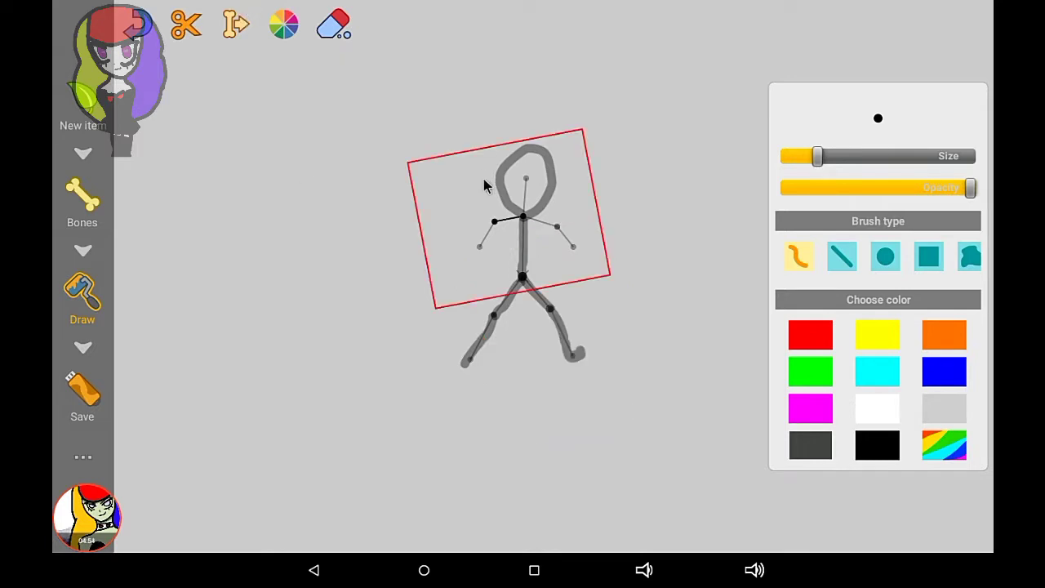
Paint the left shoulder and forearm, then the right upper arm.
left_click(522, 221)
left_click(232, 36)
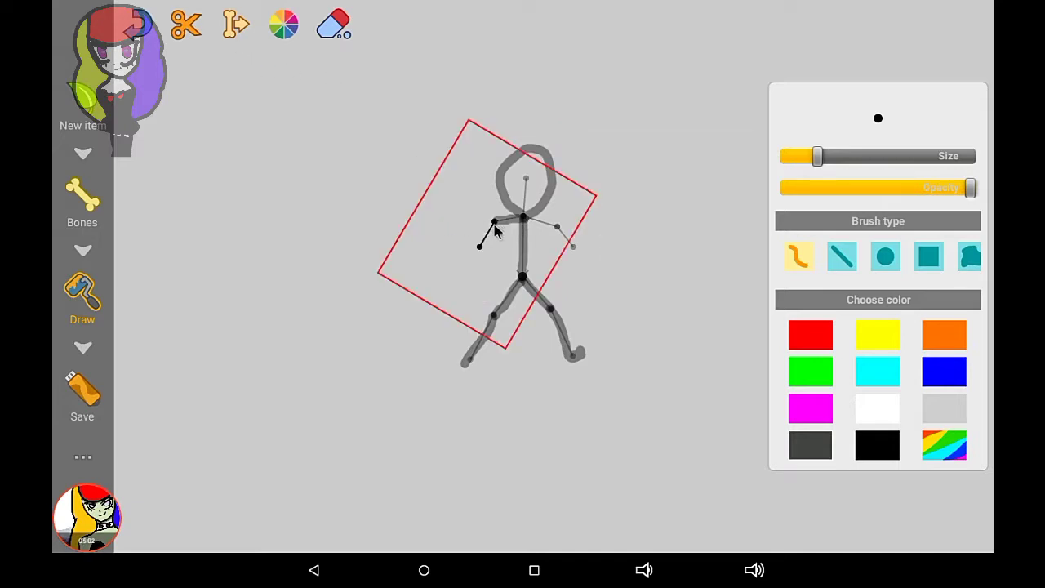
left_click_drag(495, 231, 475, 253)
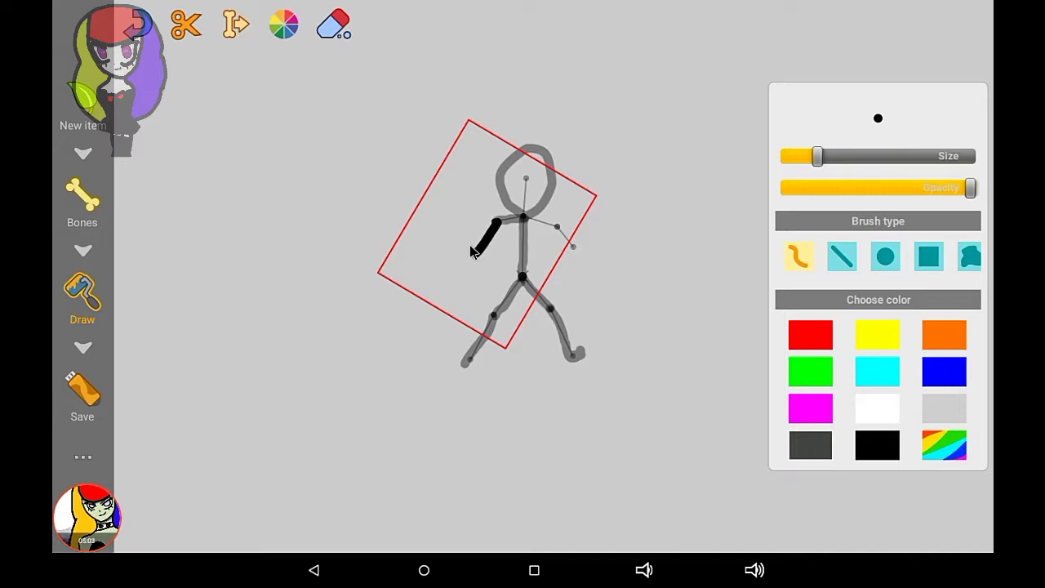
left_click(227, 39)
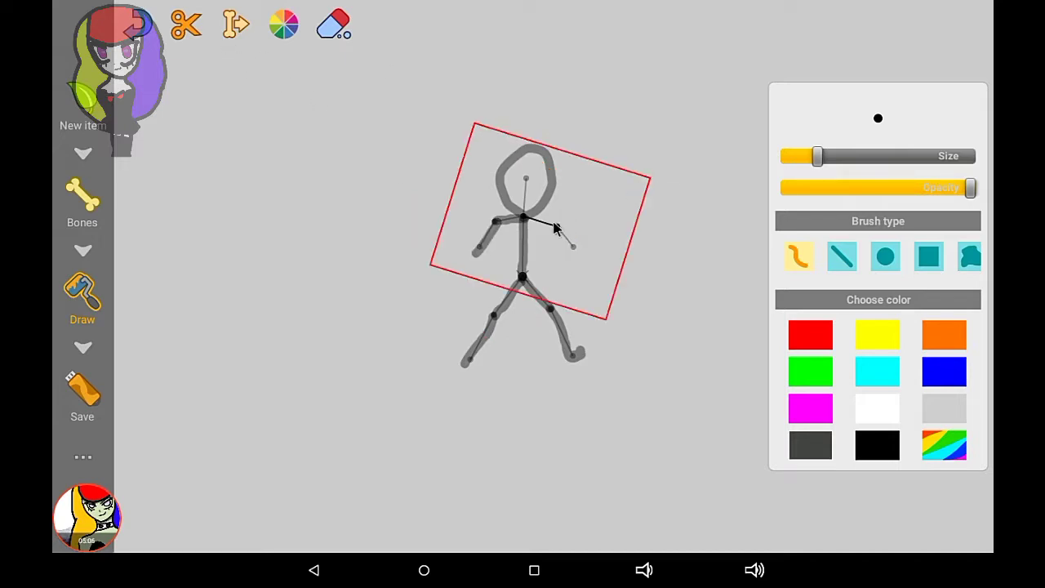
left_click_drag(527, 219, 570, 231)
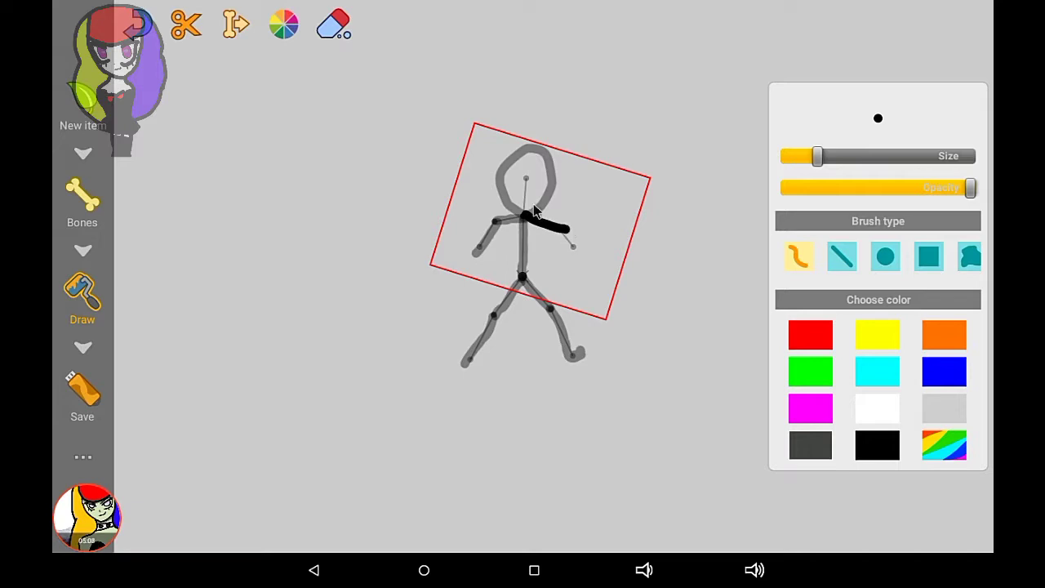
Remove the stray thick arm stroke with the eraser and undo, then select the head bone.
left_click(341, 26)
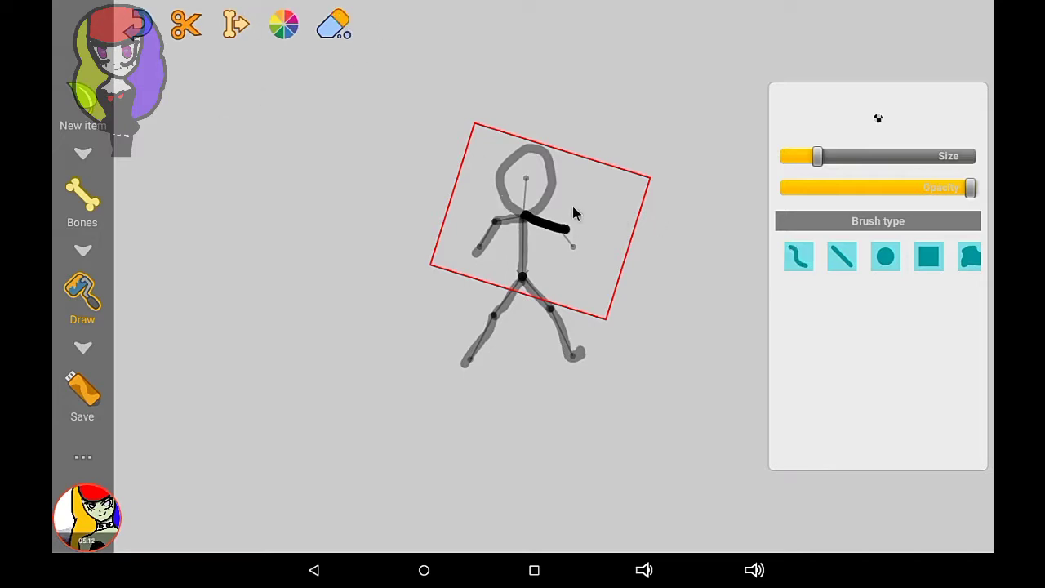
left_click_drag(574, 214, 553, 277)
left_click(232, 27)
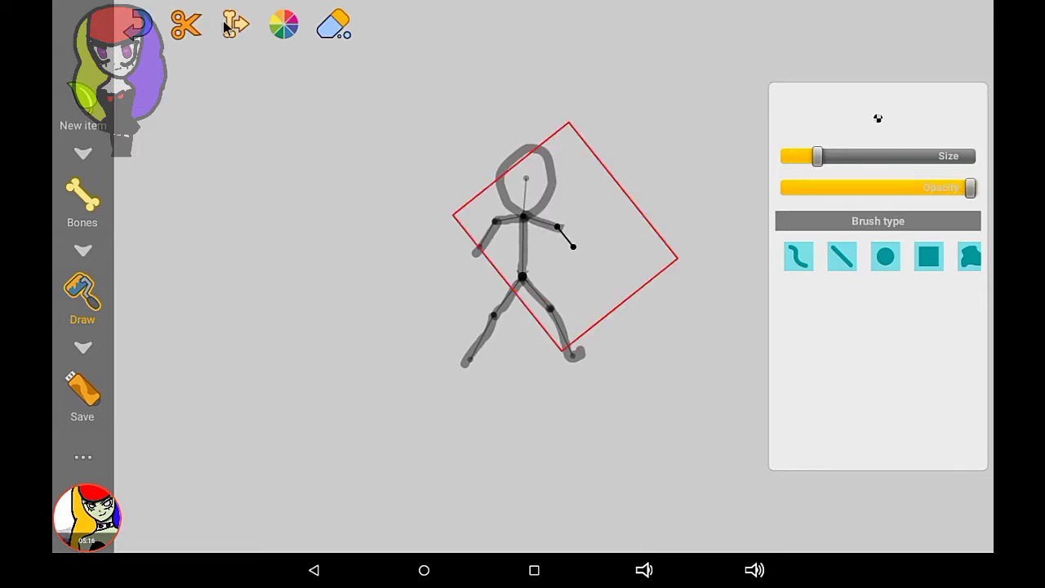
left_click(341, 26)
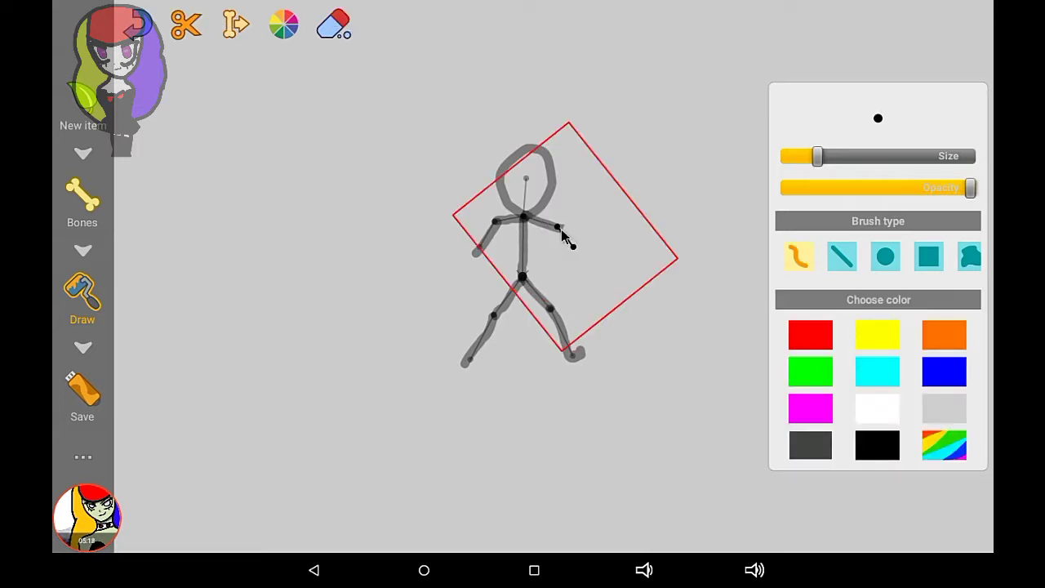
left_click(137, 25)
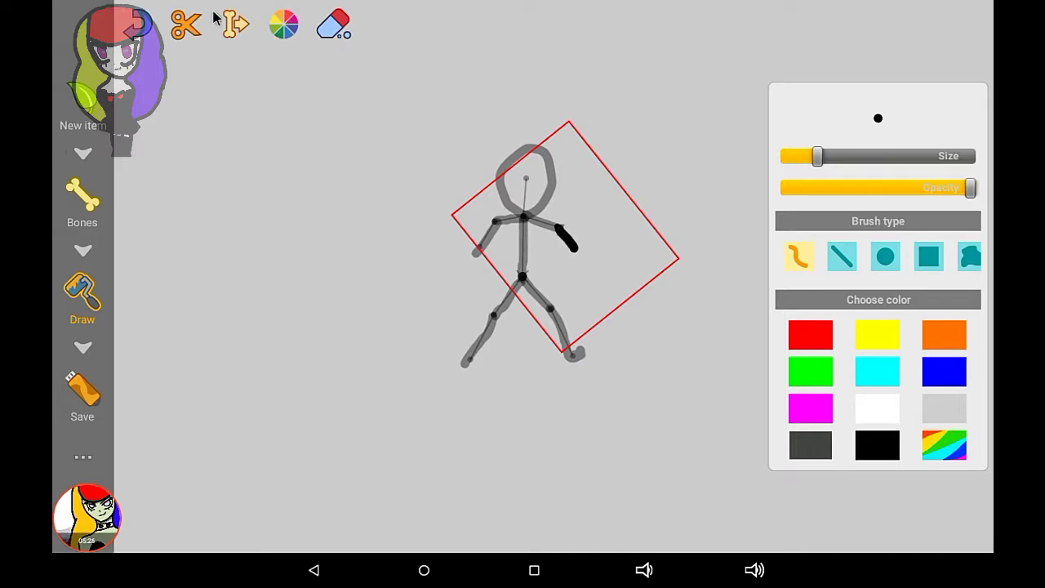
left_click(231, 23)
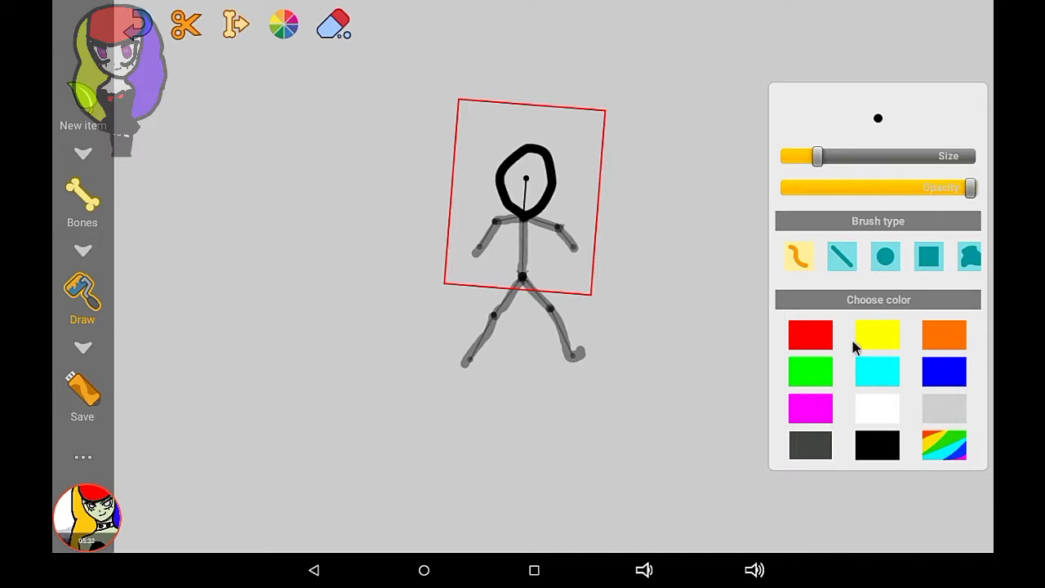
Fill the inside of the head yellow, discarding a light green test mark.
left_click(966, 441)
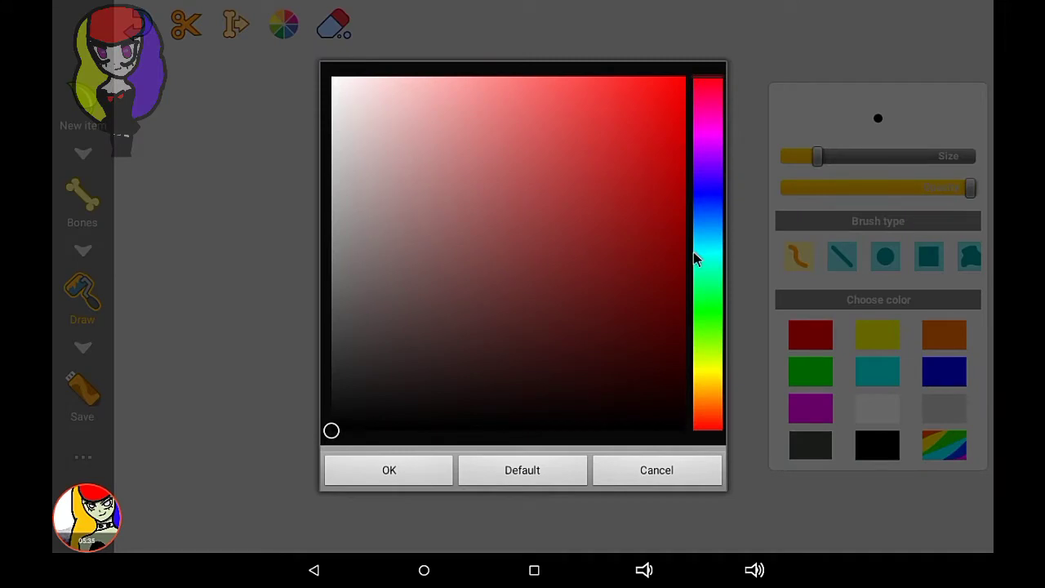
left_click_drag(722, 235, 708, 284)
left_click_drag(594, 221, 407, 88)
left_click_drag(712, 296, 712, 316)
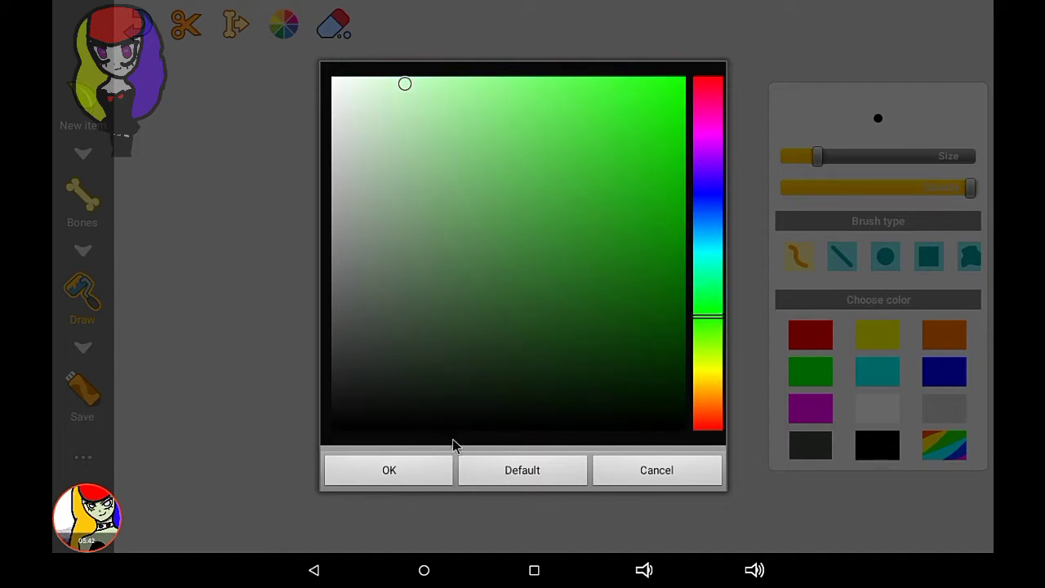
left_click(410, 468)
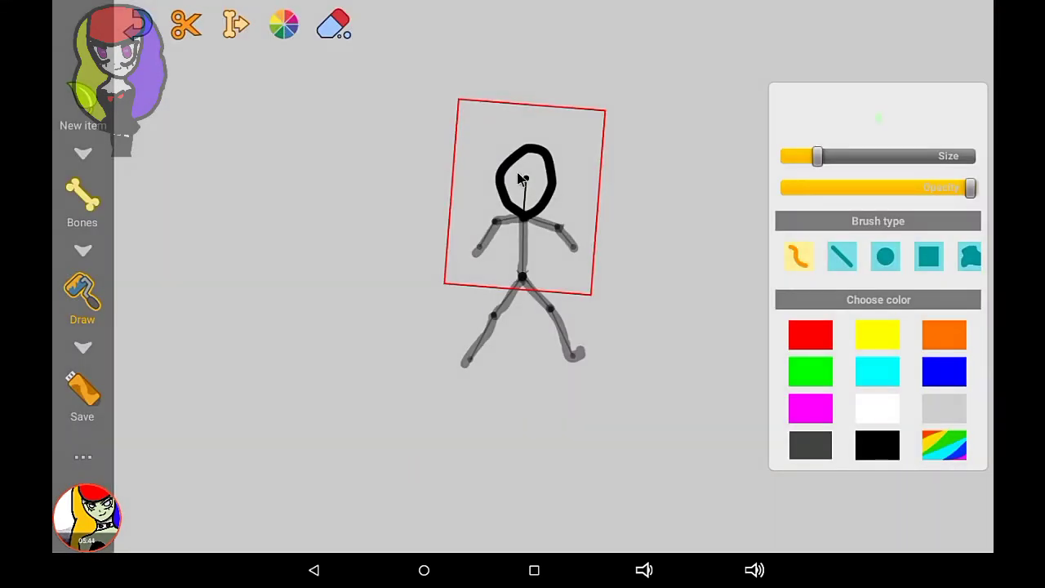
left_click(507, 173)
left_click(136, 23)
mouse_move(527, 211)
left_mouse_down()
mouse_move(504, 180)
mouse_move(530, 163)
mouse_move(543, 171)
mouse_move(544, 204)
mouse_move(532, 217)
mouse_move(516, 203)
mouse_move(523, 163)
left_mouse_up()
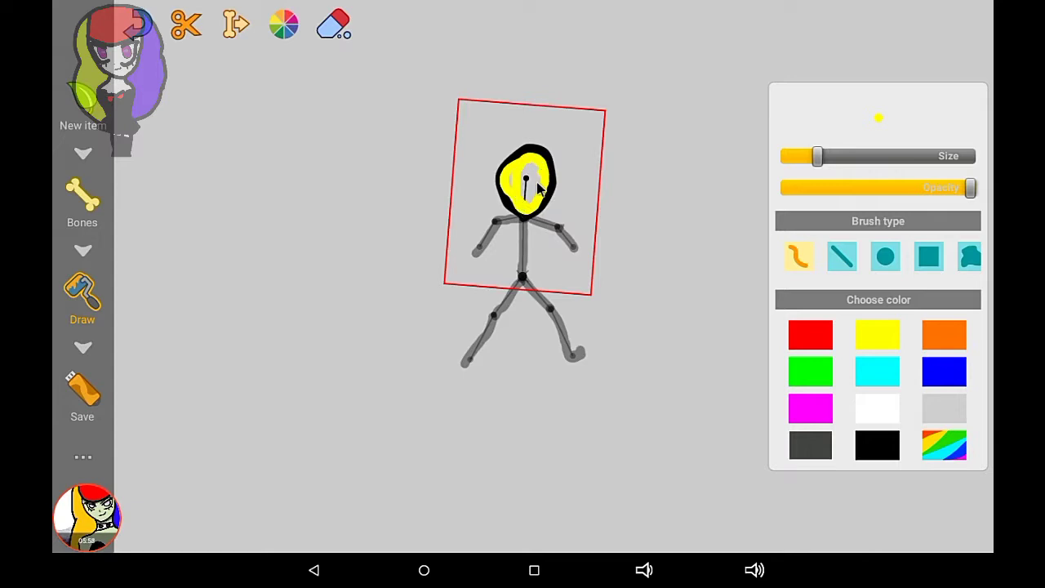
mouse_move(531, 211)
left_mouse_down()
mouse_move(537, 159)
mouse_move(527, 196)
mouse_move(524, 164)
mouse_move(516, 190)
left_mouse_up()
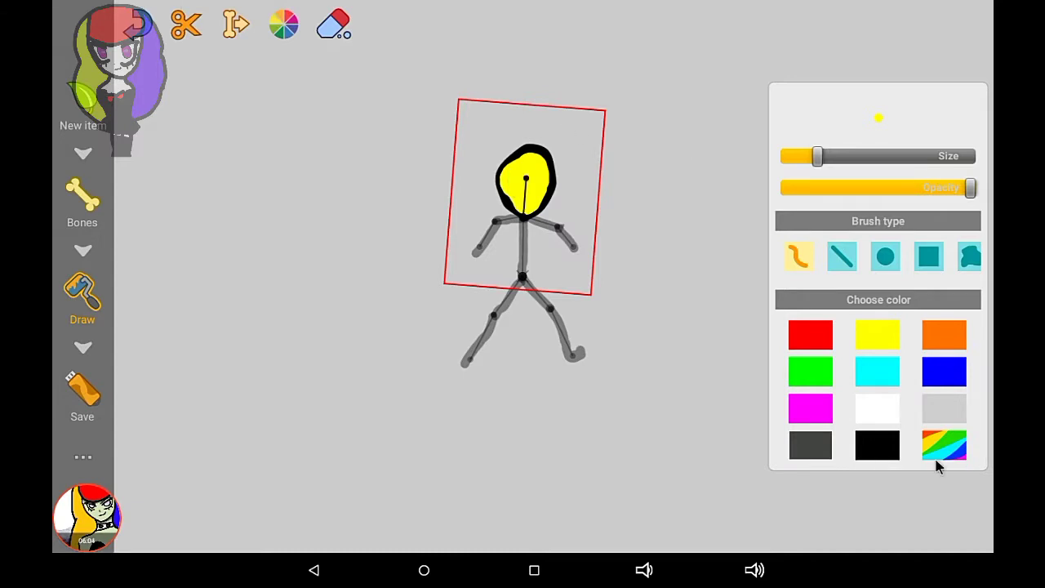
Switch to a smaller black brush and draw the eyes and a smiling mouth.
left_click(881, 447)
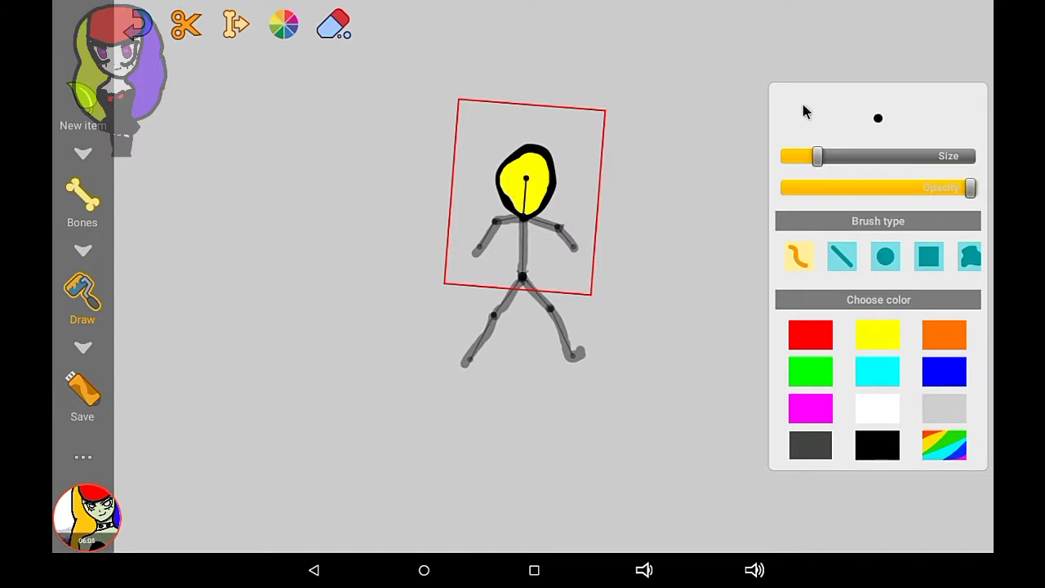
left_click(794, 156)
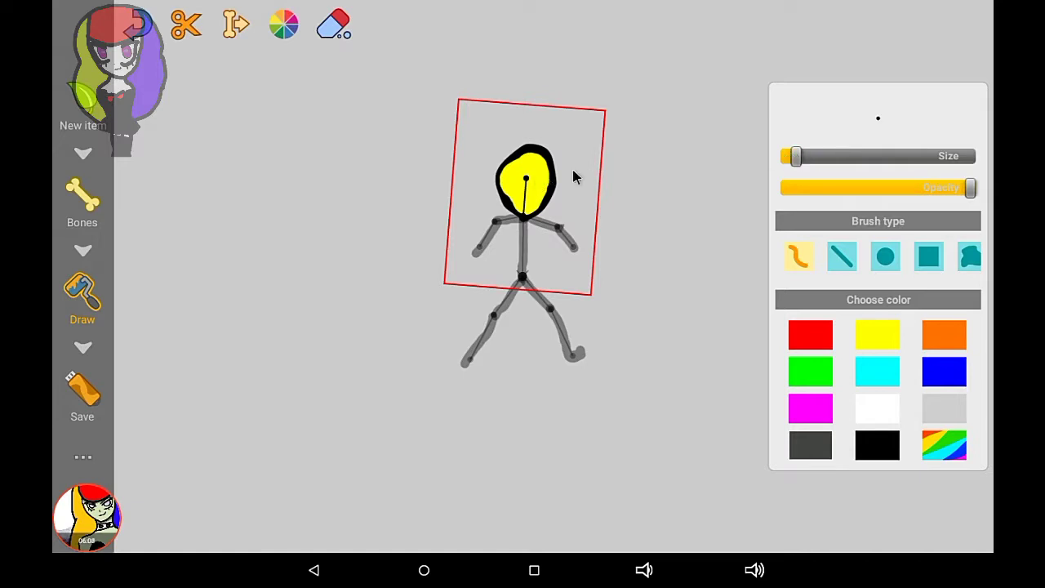
left_click_drag(797, 156, 813, 160)
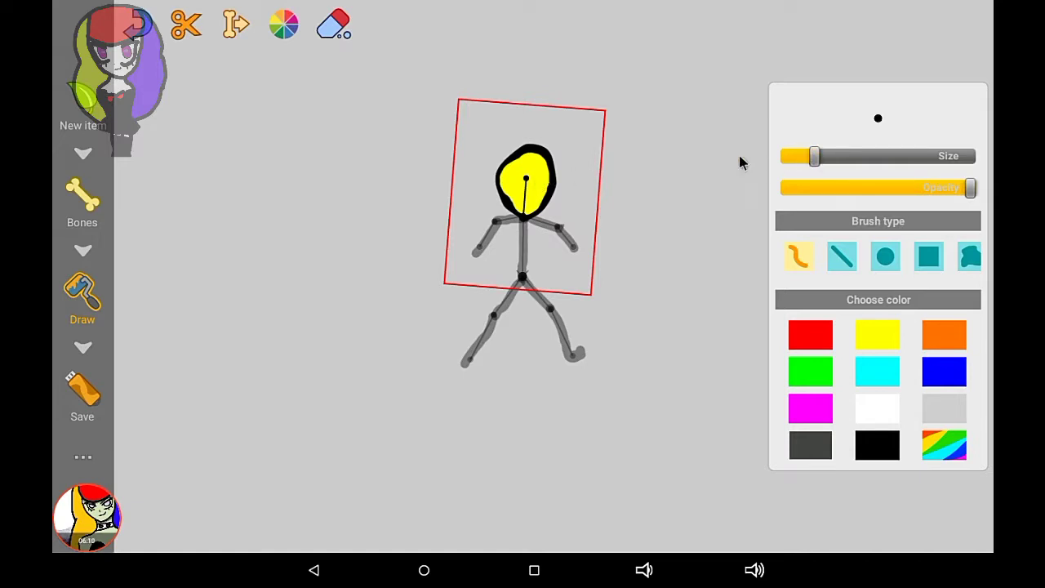
left_click(529, 176)
left_click_drag(524, 205, 538, 194)
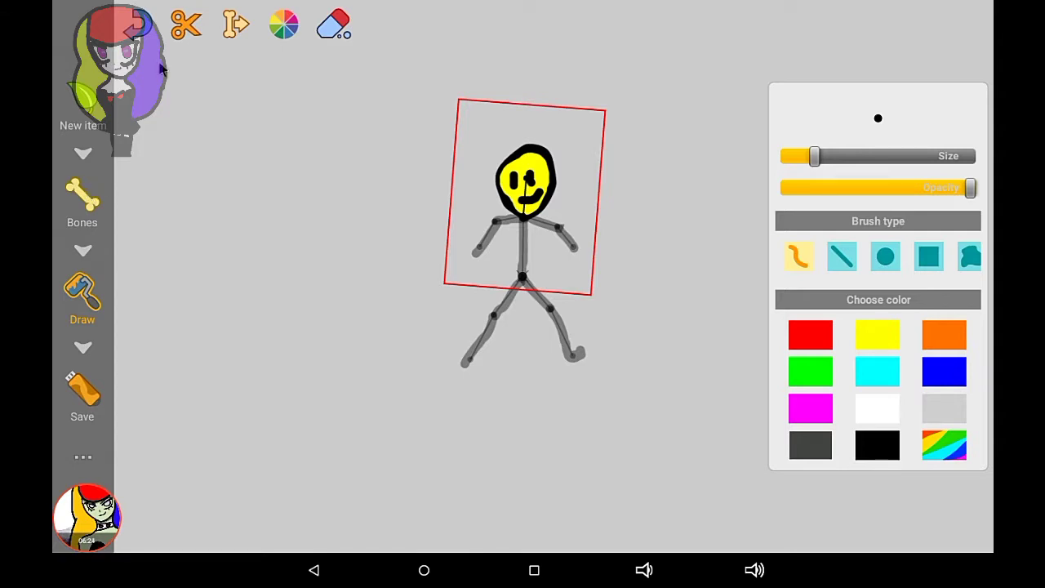
left_click(82, 458)
left_click(98, 337)
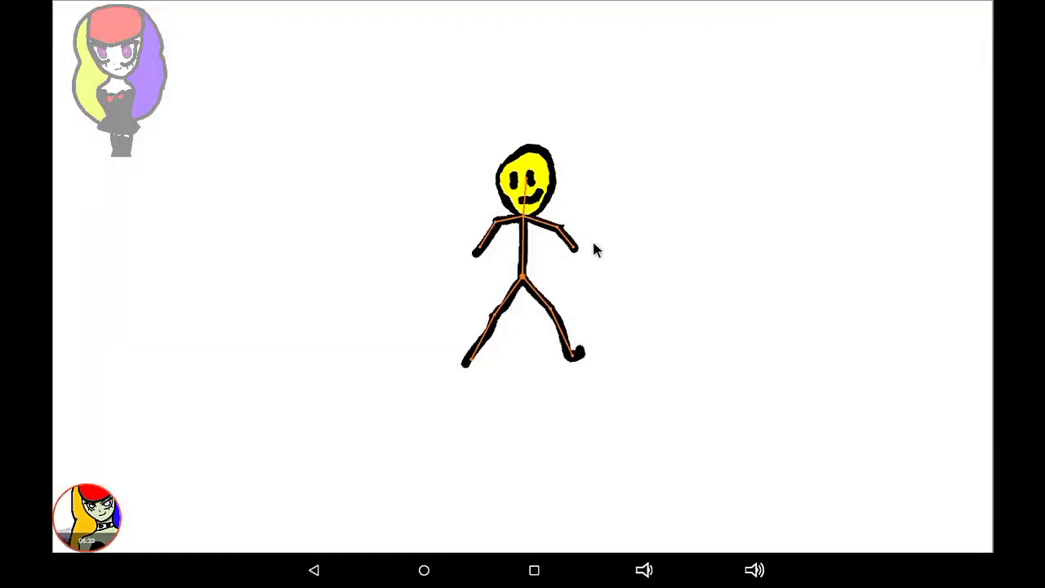
mouse_move(582, 251)
left_mouse_down()
mouse_move(600, 238)
mouse_move(656, 324)
mouse_move(656, 256)
left_mouse_up()
mouse_move(578, 358)
left_mouse_down()
mouse_move(566, 367)
mouse_move(504, 357)
mouse_move(414, 378)
mouse_move(496, 378)
left_mouse_up()
mouse_move(539, 314)
left_mouse_down()
mouse_move(630, 227)
mouse_move(490, 360)
mouse_move(296, 354)
mouse_move(301, 103)
mouse_move(884, 443)
mouse_move(870, 441)
left_mouse_up()
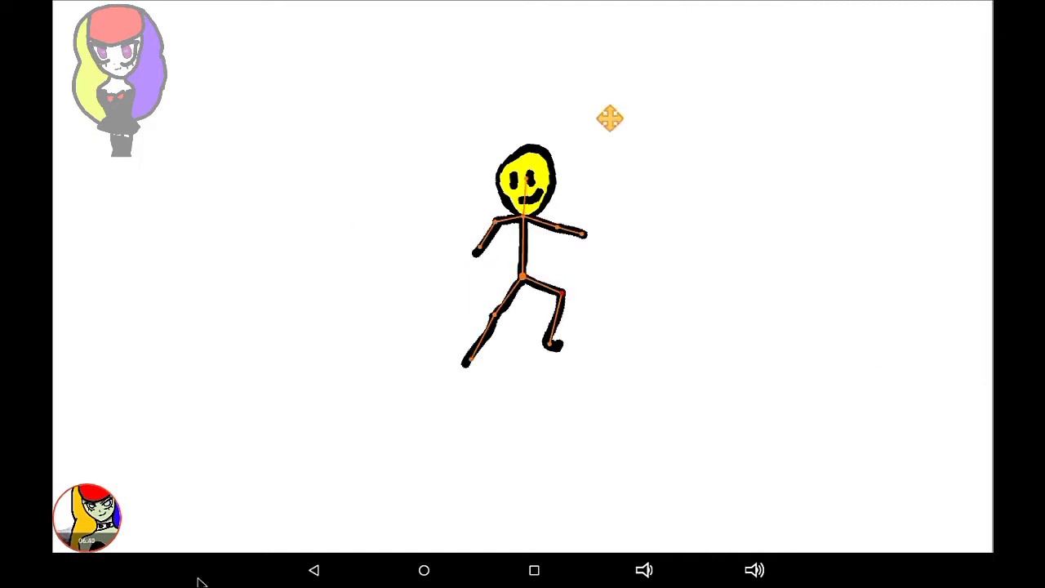
left_click(314, 570)
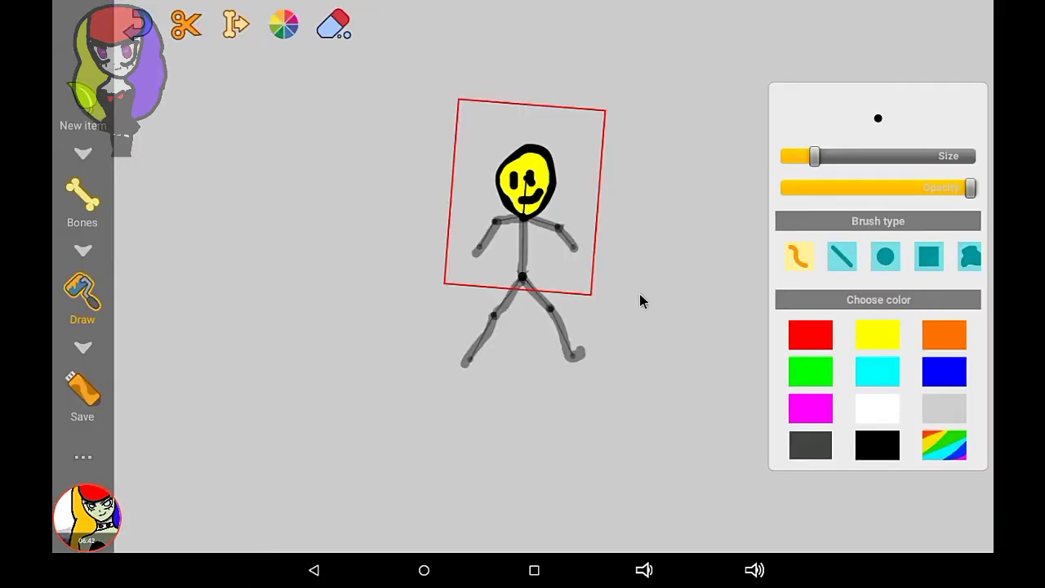
Select the lower leg bone and draw hooked, curled feet on the left and right legs.
left_click(89, 204)
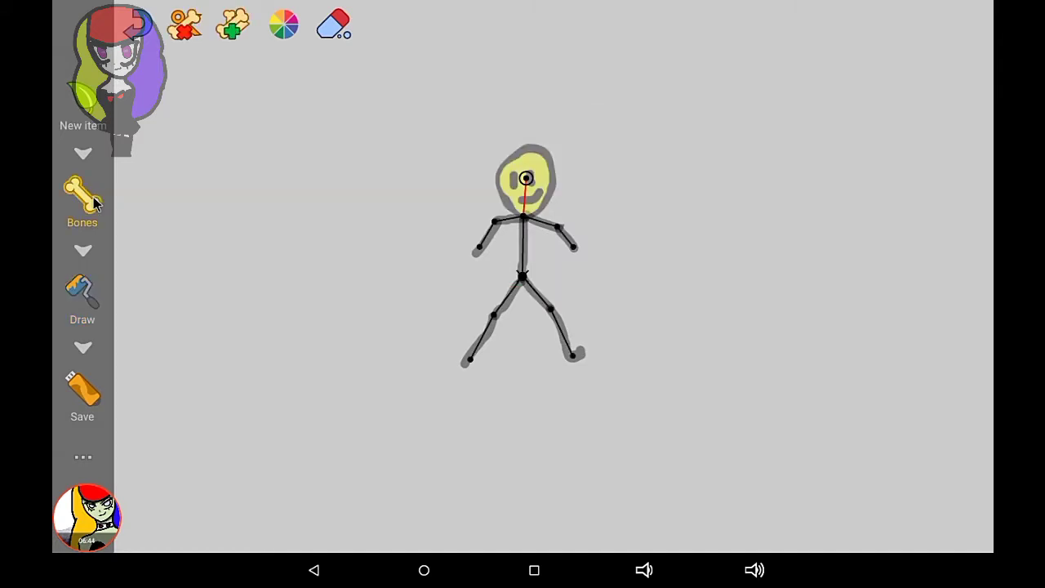
left_click(472, 359)
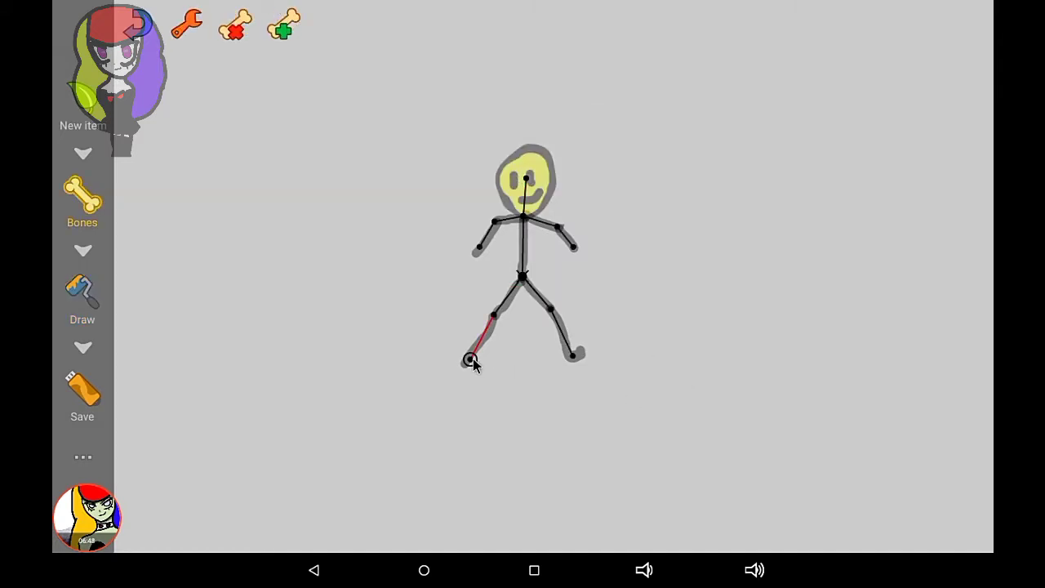
left_click(83, 307)
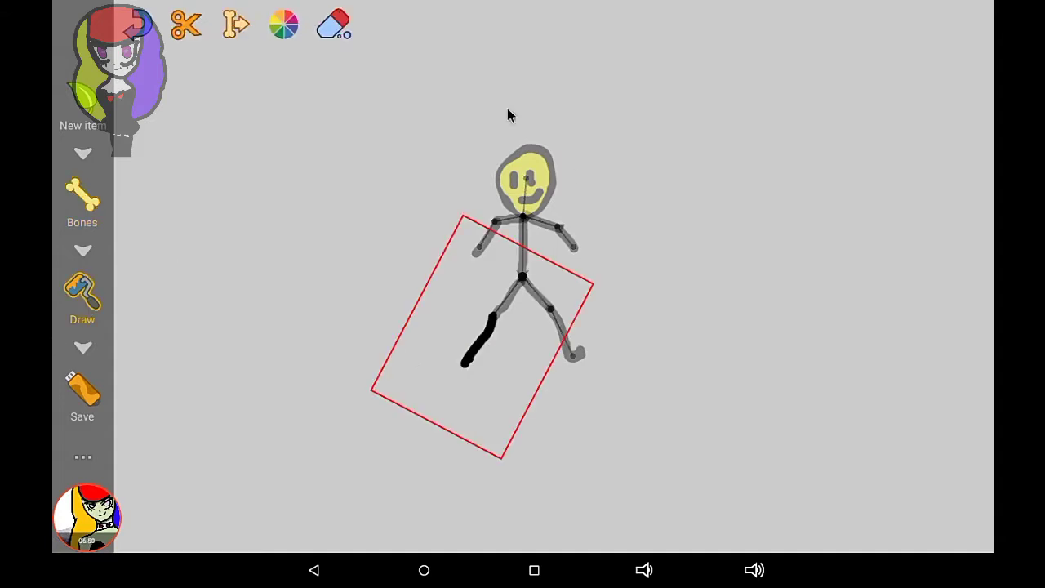
left_click(285, 26)
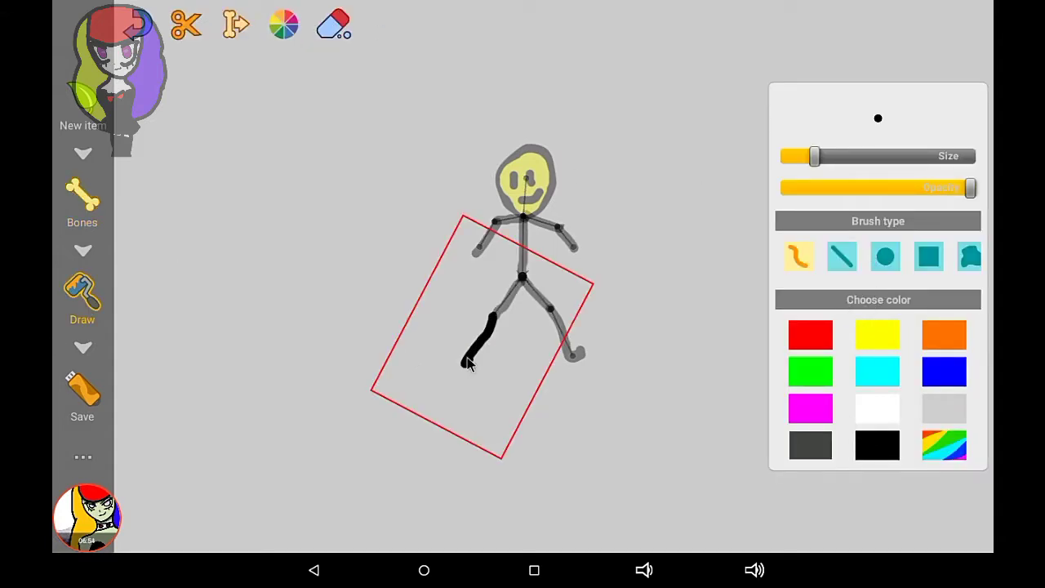
mouse_move(467, 368)
left_mouse_down()
mouse_move(459, 342)
mouse_move(463, 369)
left_mouse_up()
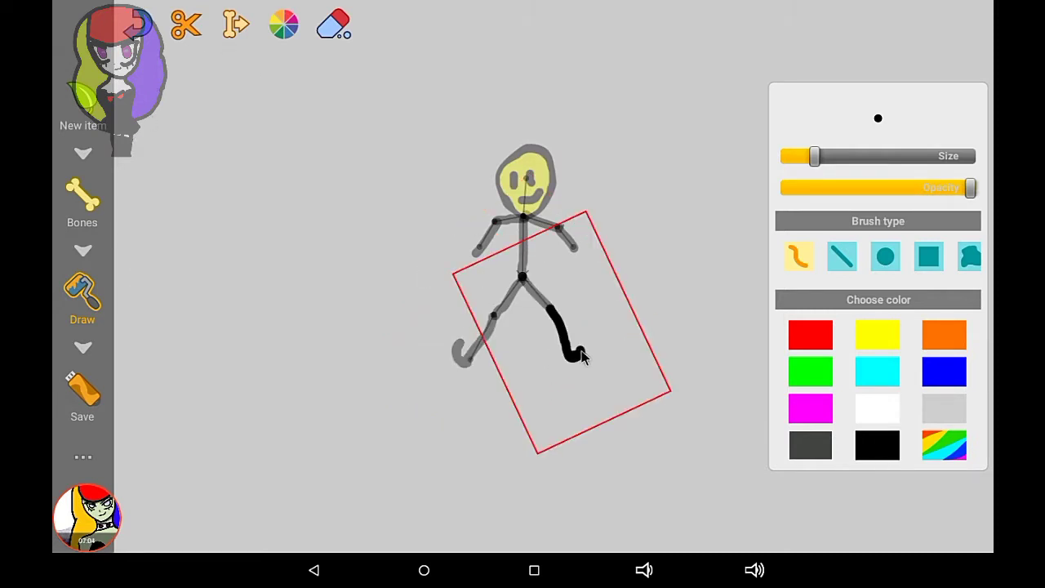
left_click_drag(581, 356, 579, 338)
left_click(85, 214)
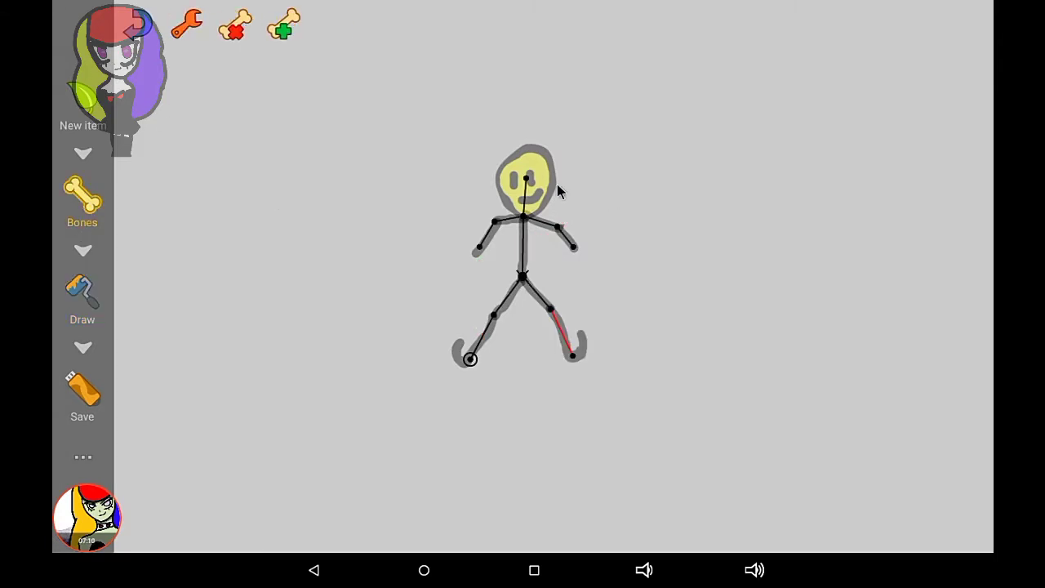
Set both the right and left hand points to 'Another item can be attached'.
left_click(573, 247)
left_click(574, 246)
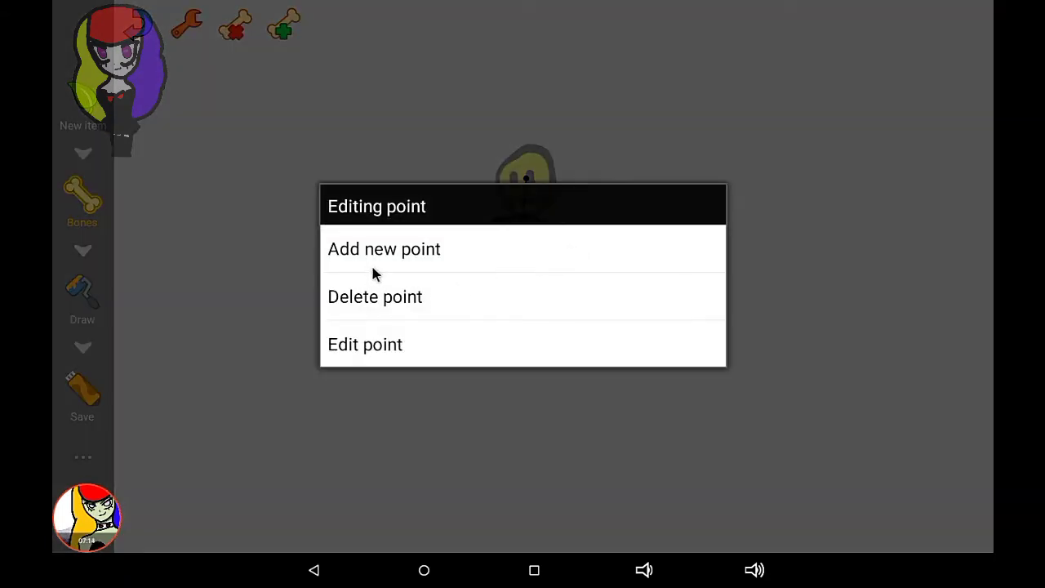
left_click(390, 345)
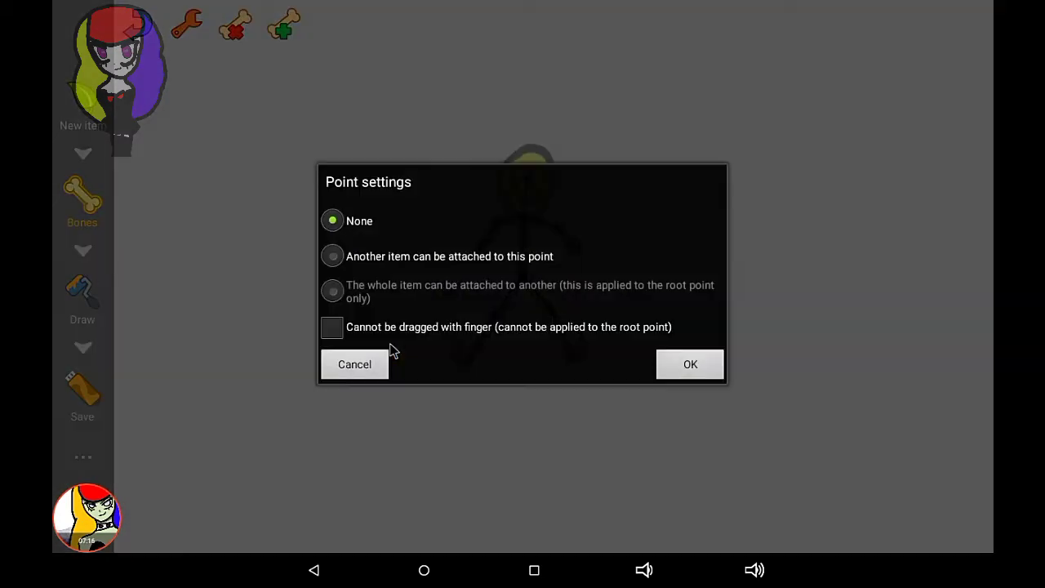
left_click(333, 256)
left_click(696, 365)
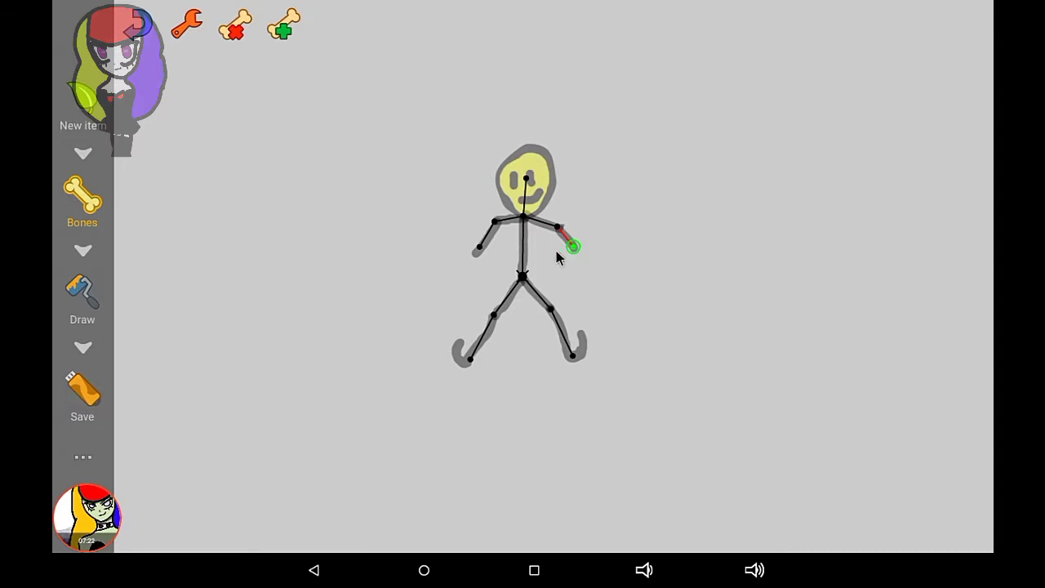
left_click(479, 250)
left_click(479, 248)
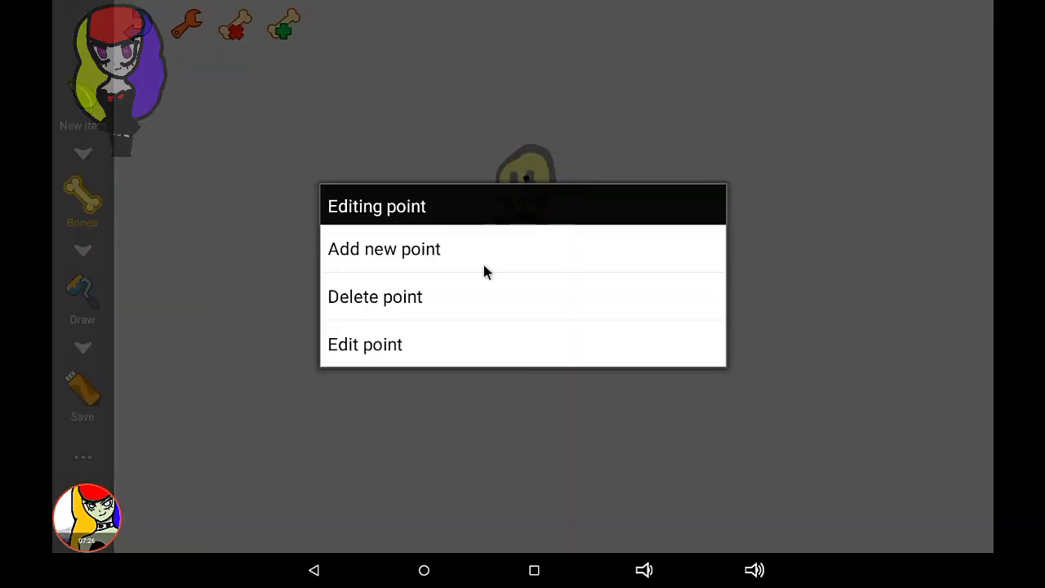
left_click(425, 331)
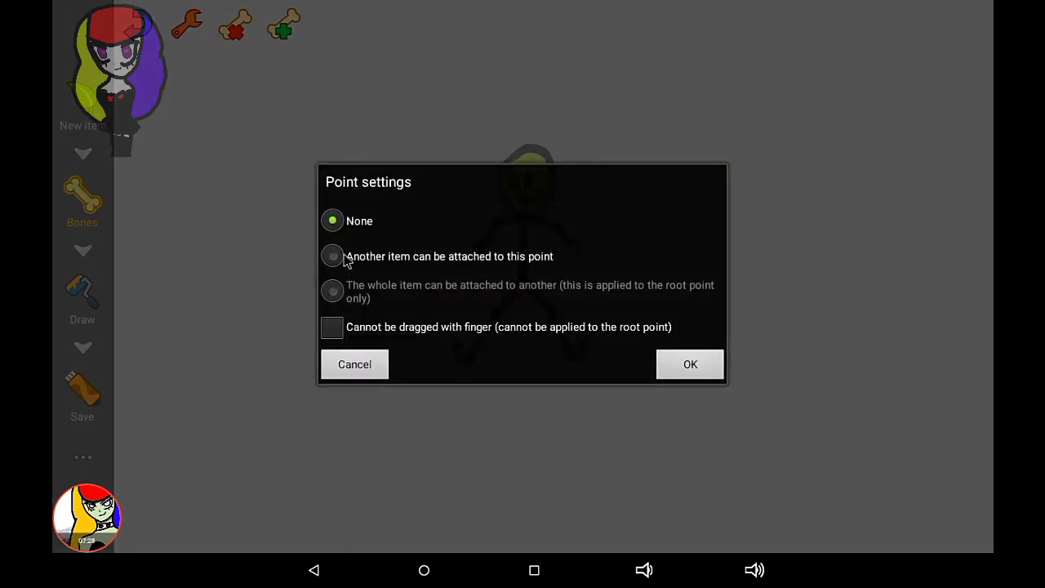
left_click(345, 256)
left_click(682, 361)
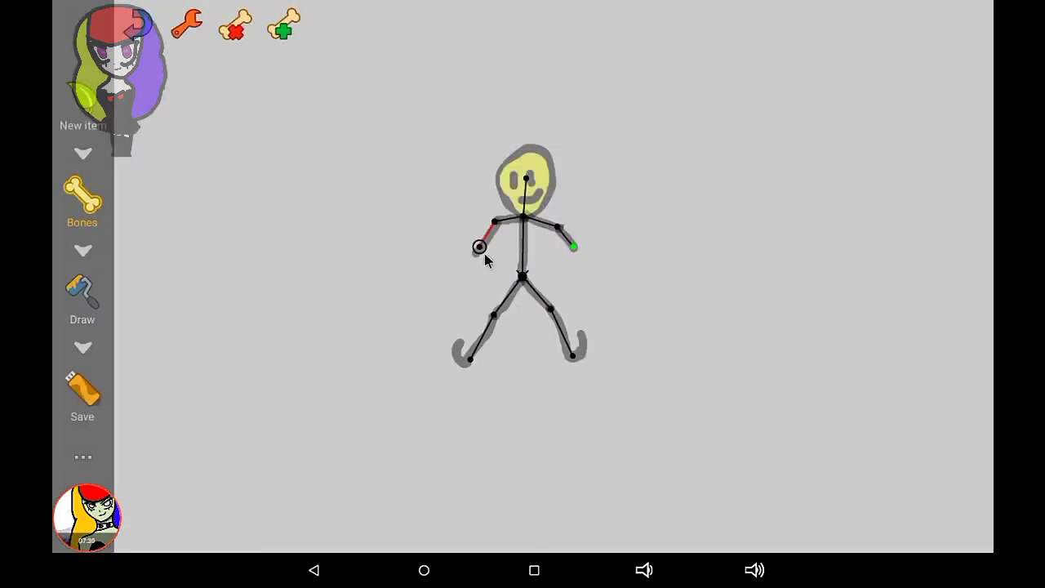
Add a bone to the top of the head and make its end point attachable.
left_click(526, 178)
left_click(283, 26)
left_click_drag(549, 162, 532, 148)
left_click(531, 148)
left_click(371, 344)
left_click(336, 262)
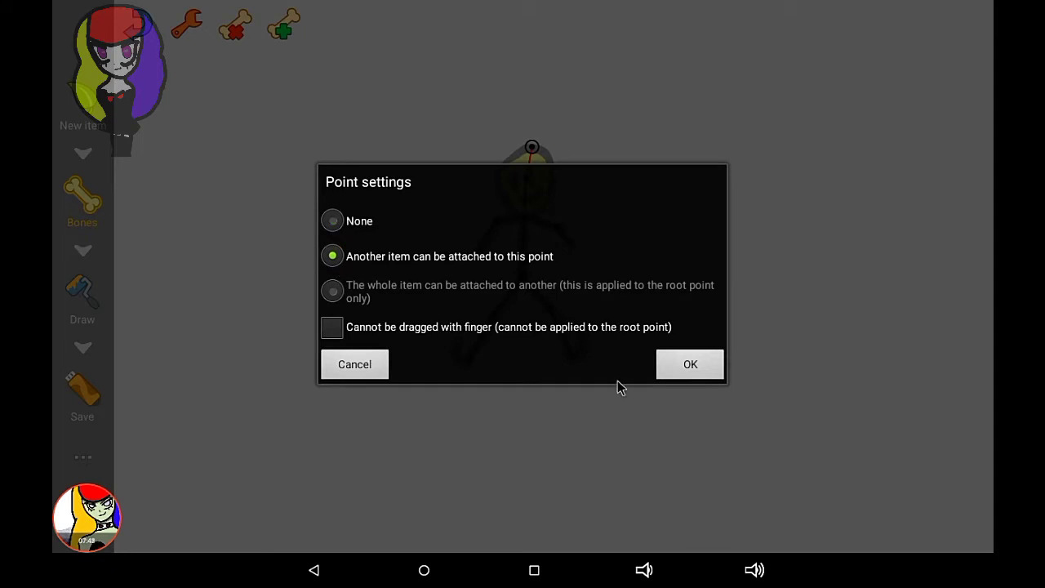
left_click(675, 365)
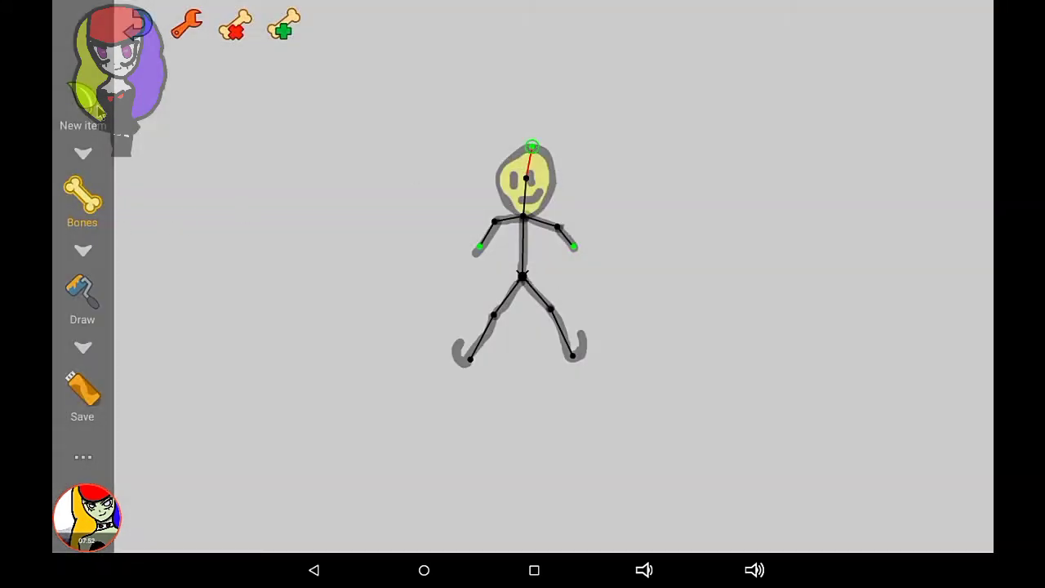
Save the finished stick-figure item under the name StickBoy.
left_click(79, 390)
left_click(548, 287)
key("BackSpace")
key("BackSpace")
key("BackSpace")
key("BackSpace")
key("BackSpace")
key("BackSpace")
key("BackSpace")
type("Stick")
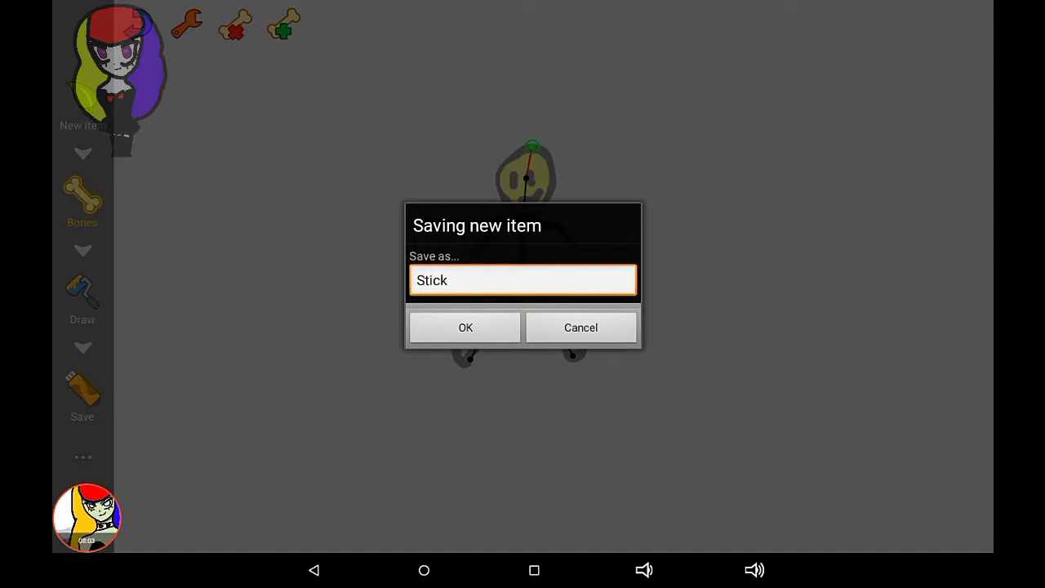
type("Man")
key("BackSpace")
key("BackSpace")
type("o")
left_click(465, 328)
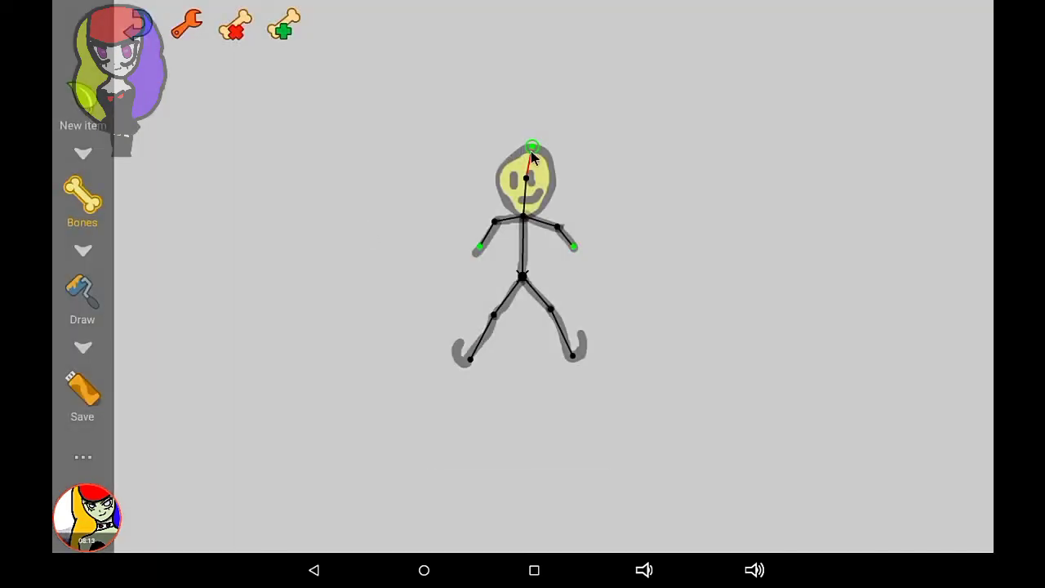
On the head bone, draw thin black strokes over the right eye and between the eyes.
left_click(527, 176)
left_click(82, 292)
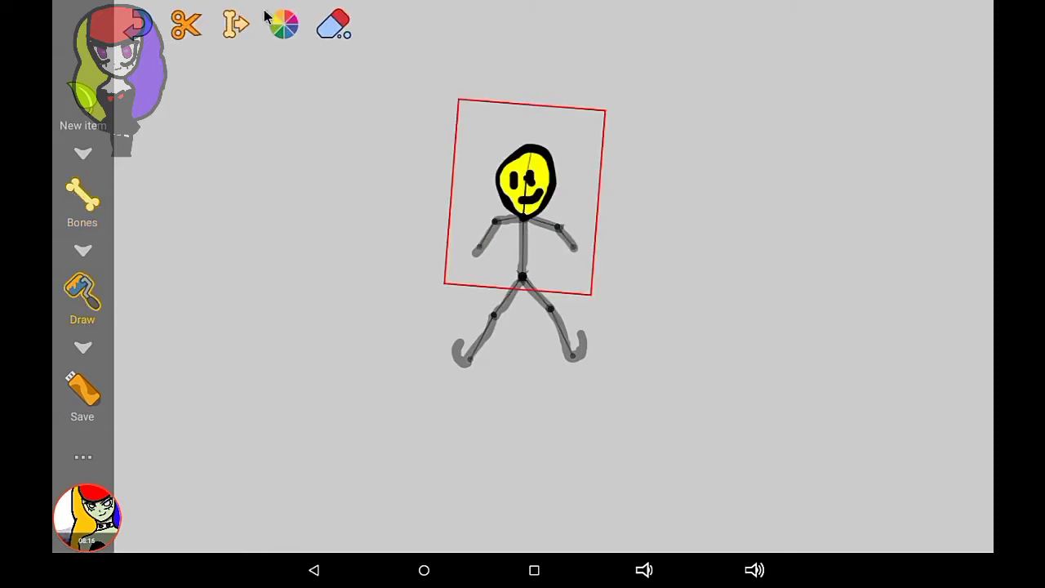
left_click(281, 26)
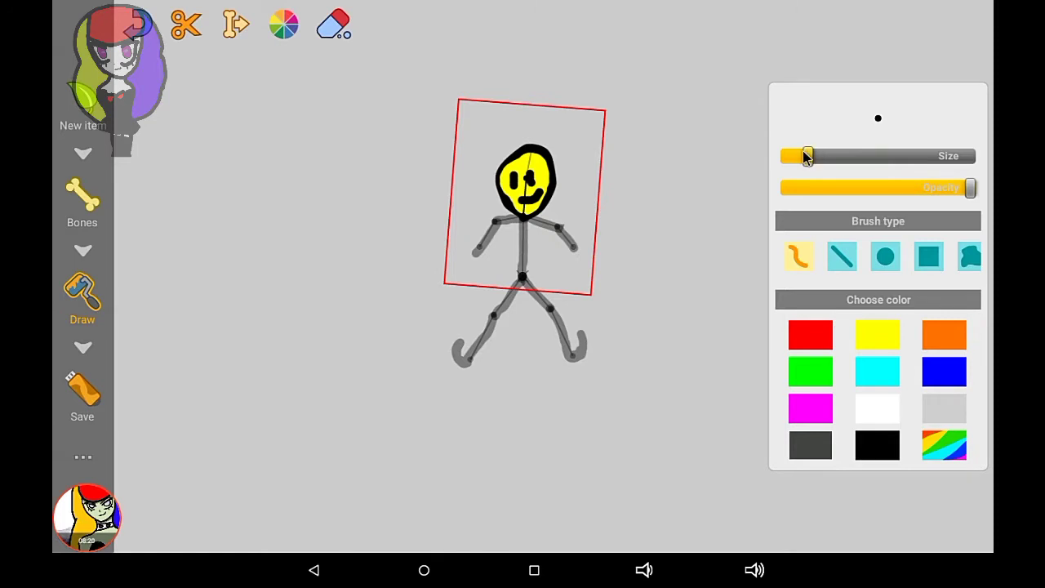
left_click_drag(804, 157, 798, 157)
mouse_move(541, 181)
left_mouse_down()
mouse_move(539, 163)
mouse_move(540, 182)
mouse_move(550, 173)
left_mouse_up()
mouse_move(518, 175)
left_mouse_down()
mouse_move(526, 167)
mouse_move(532, 187)
mouse_move(535, 160)
mouse_move(525, 183)
left_mouse_up()
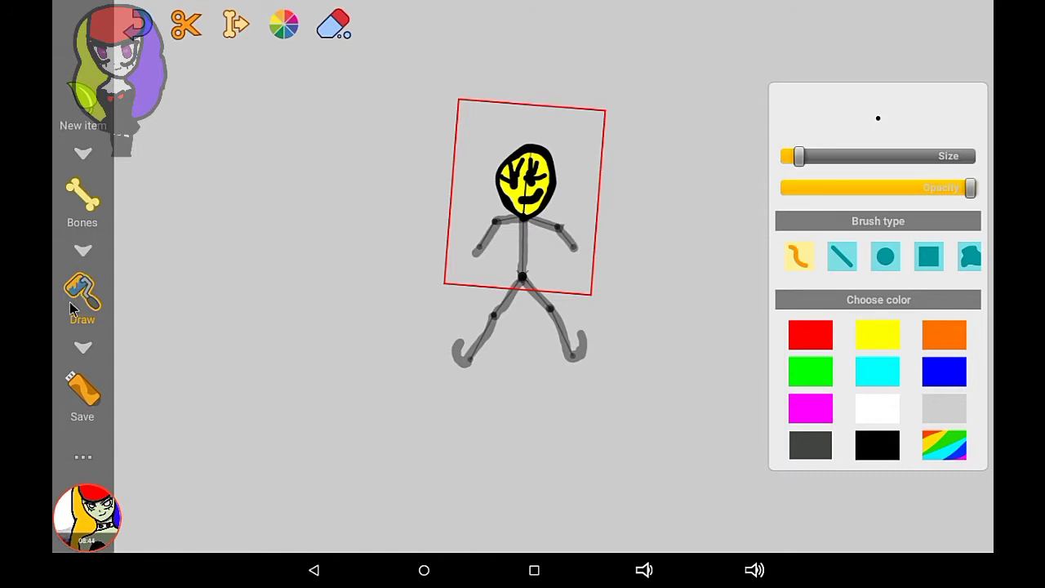
From the right thigh, add a bone out to the left thigh and another angled down-right.
left_click(228, 4)
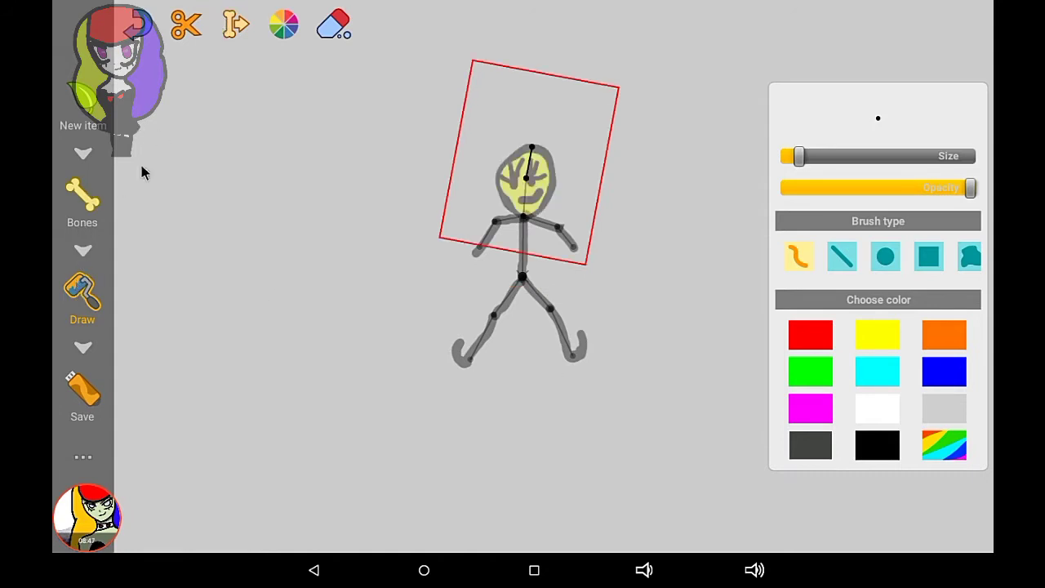
left_click(79, 204)
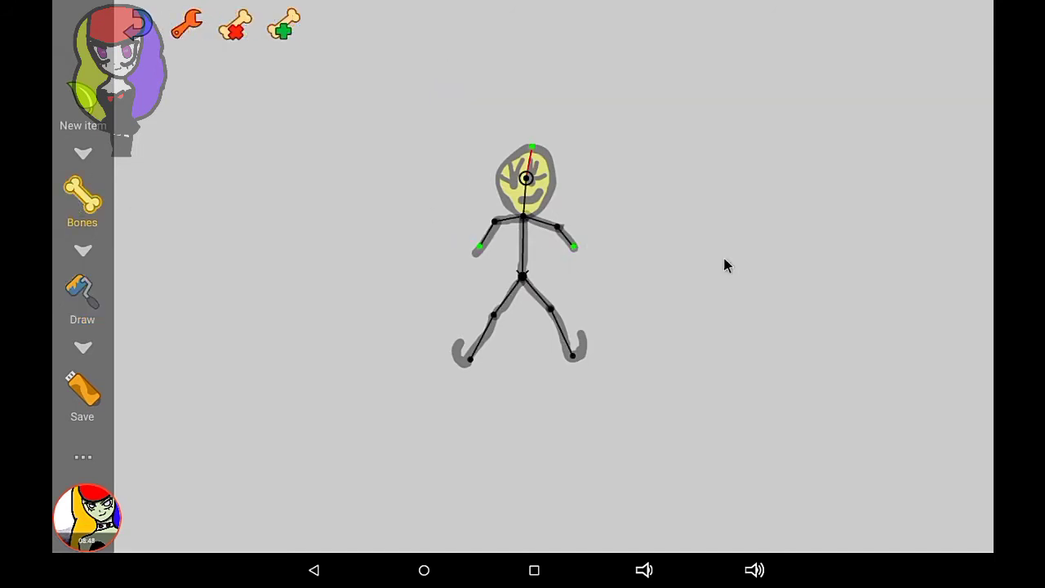
left_click(528, 286)
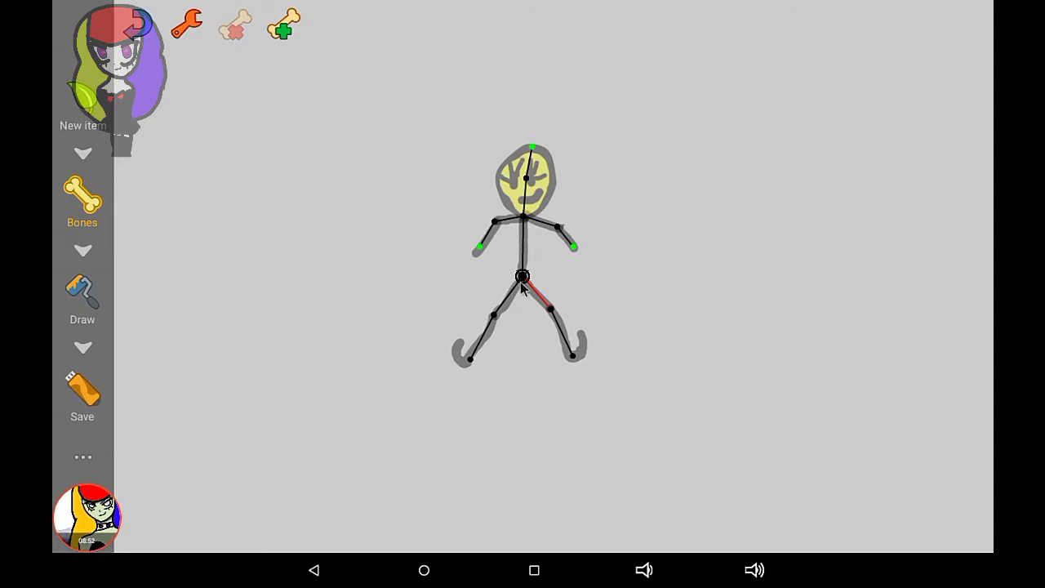
left_click(285, 28)
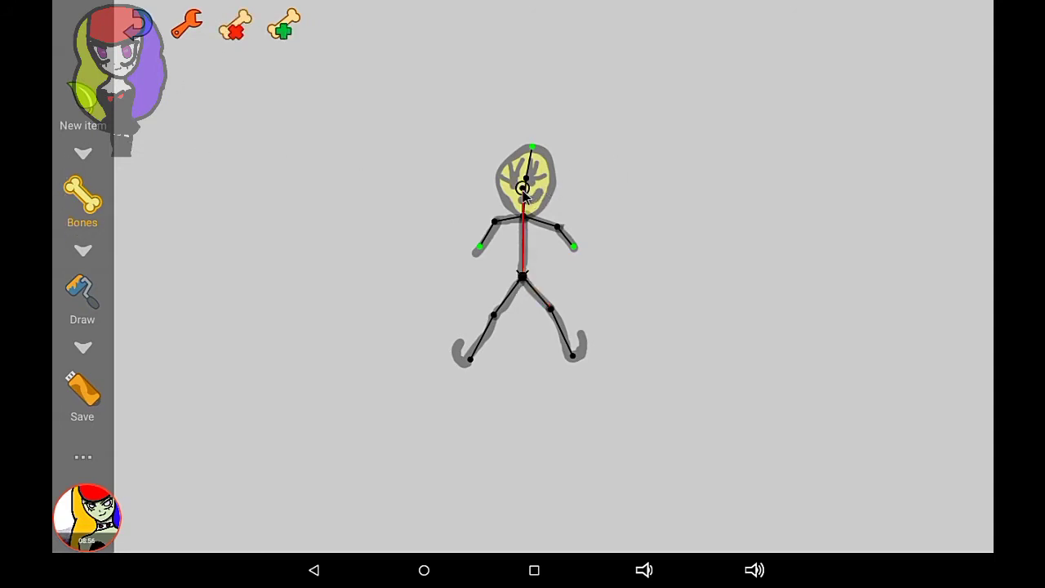
left_click_drag(524, 199, 490, 300)
left_click(288, 24)
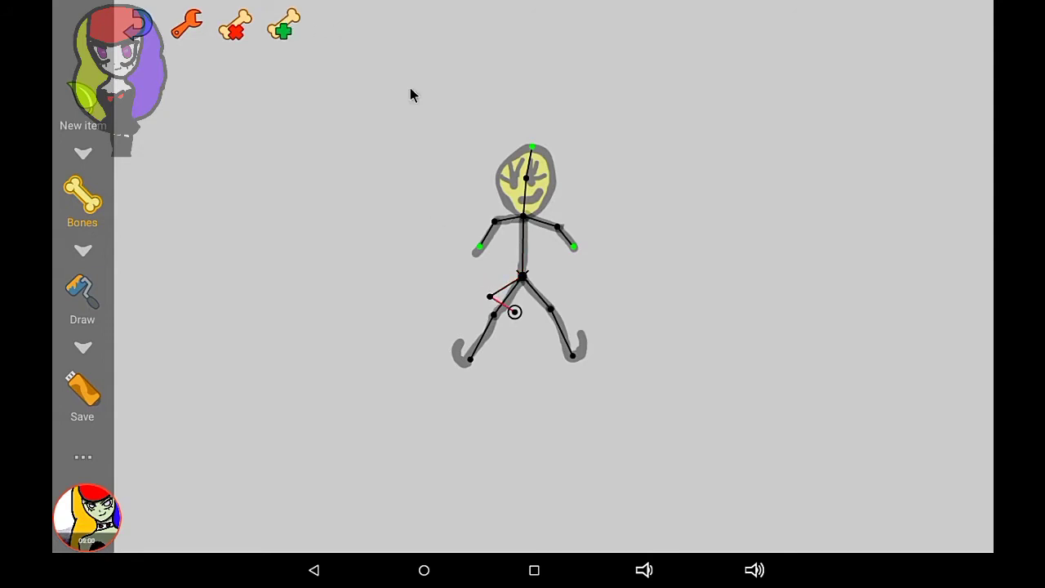
mouse_move(513, 312)
left_mouse_down()
mouse_move(541, 328)
mouse_move(548, 304)
mouse_move(513, 311)
mouse_move(530, 309)
left_mouse_up()
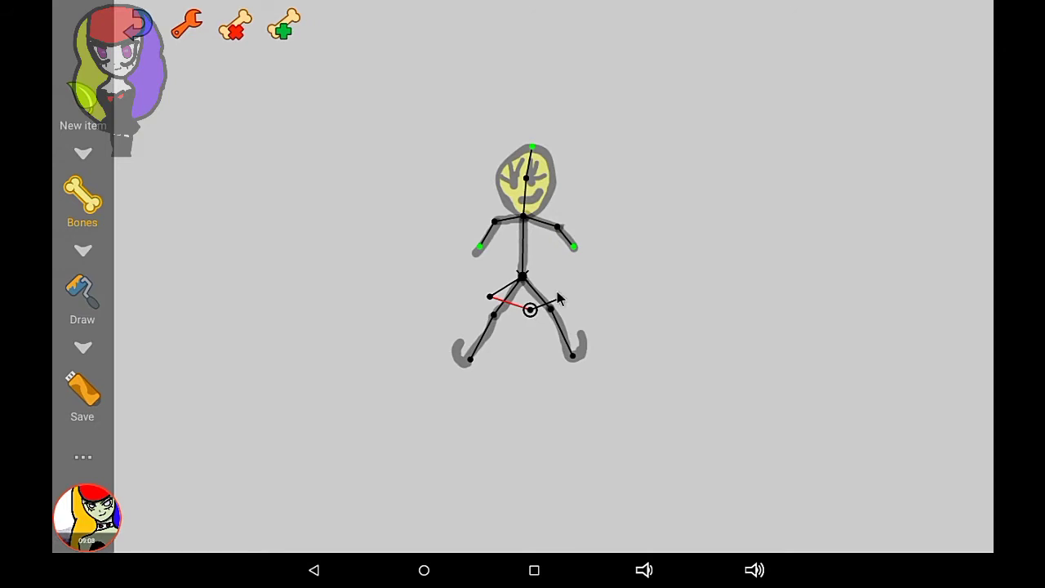
Add a hip bone from that joint, undo bad edits, and lengthen it toward the right leg.
left_click(561, 298)
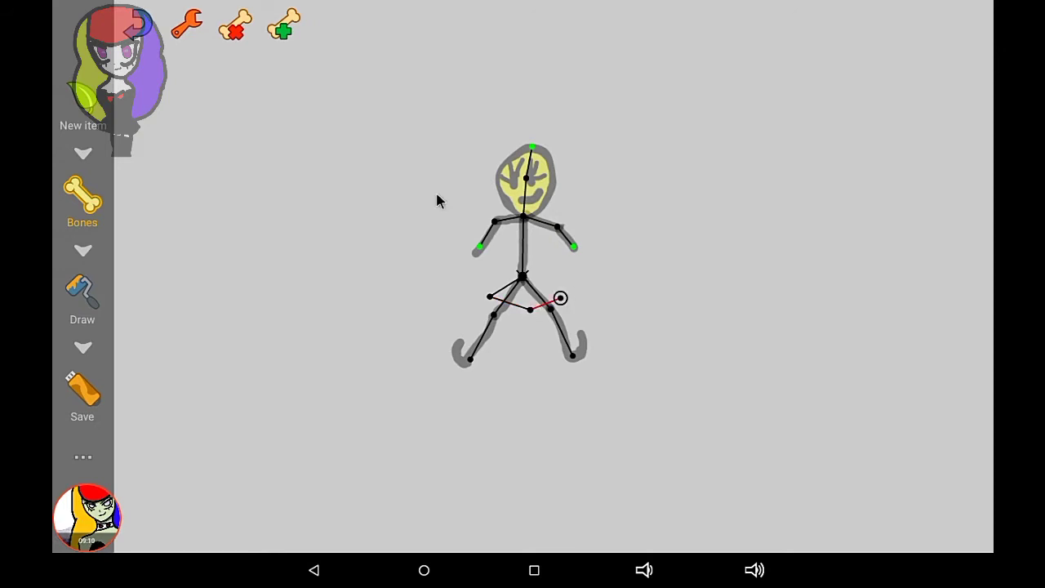
left_click(287, 30)
left_click_drag(581, 280, 528, 275)
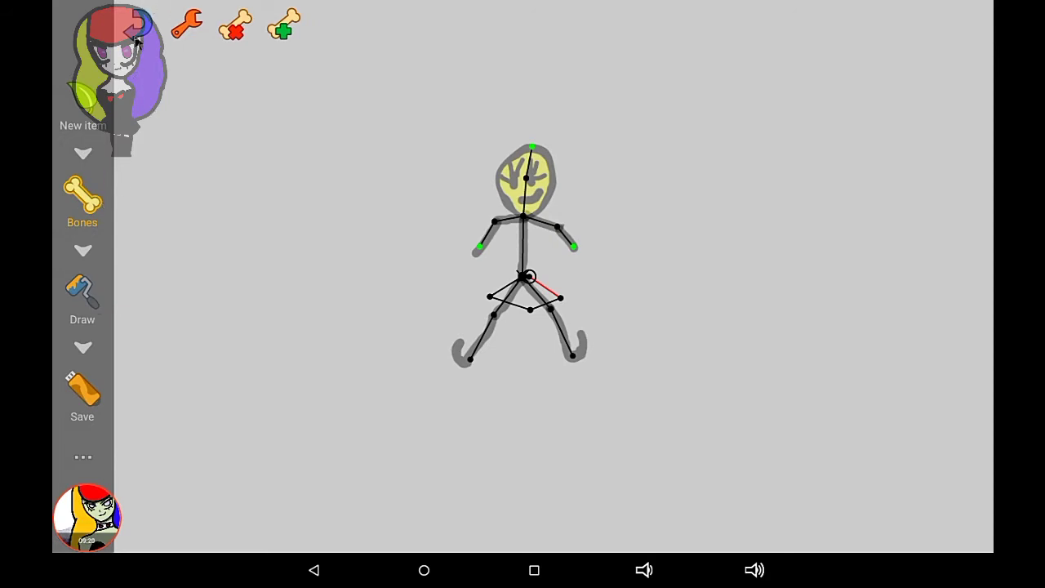
left_click_drag(529, 276, 560, 297)
left_click(130, 31)
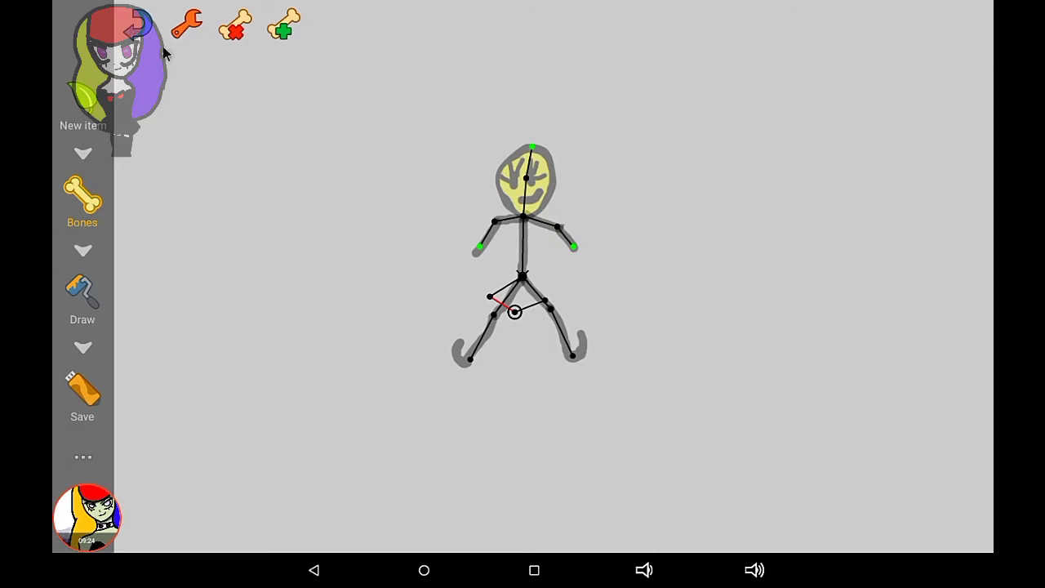
left_click(547, 301)
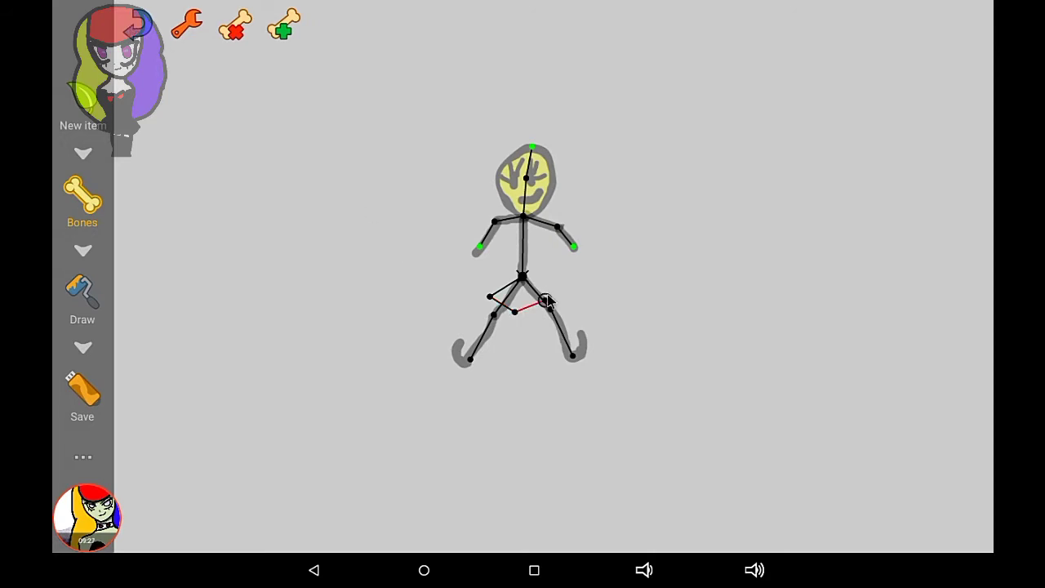
left_click(134, 26)
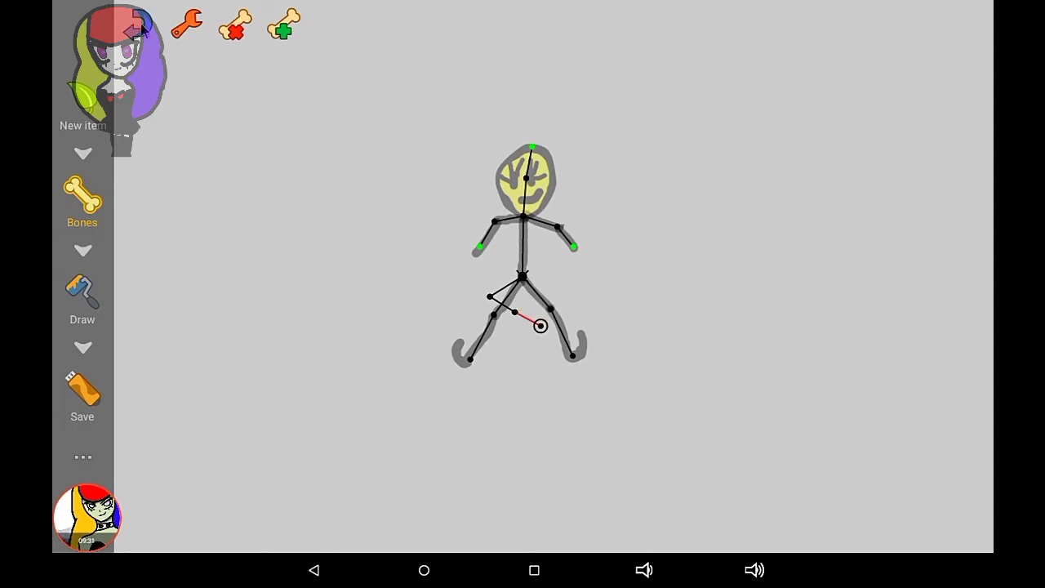
left_click(144, 30)
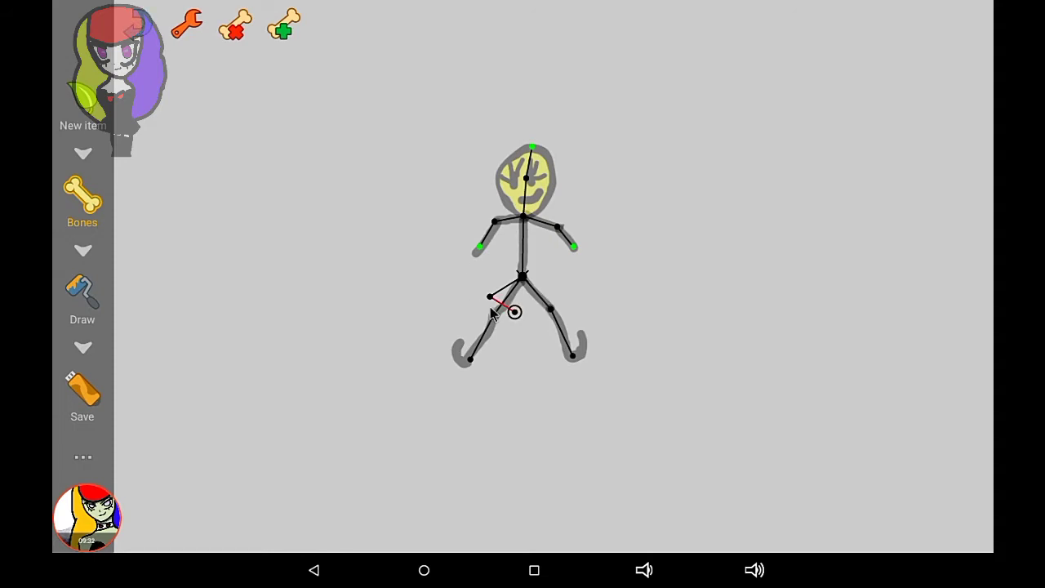
left_click_drag(512, 310, 532, 304)
Draw a black triangular skirt outline at the hips, then switch to a larger red brush.
left_click(73, 288)
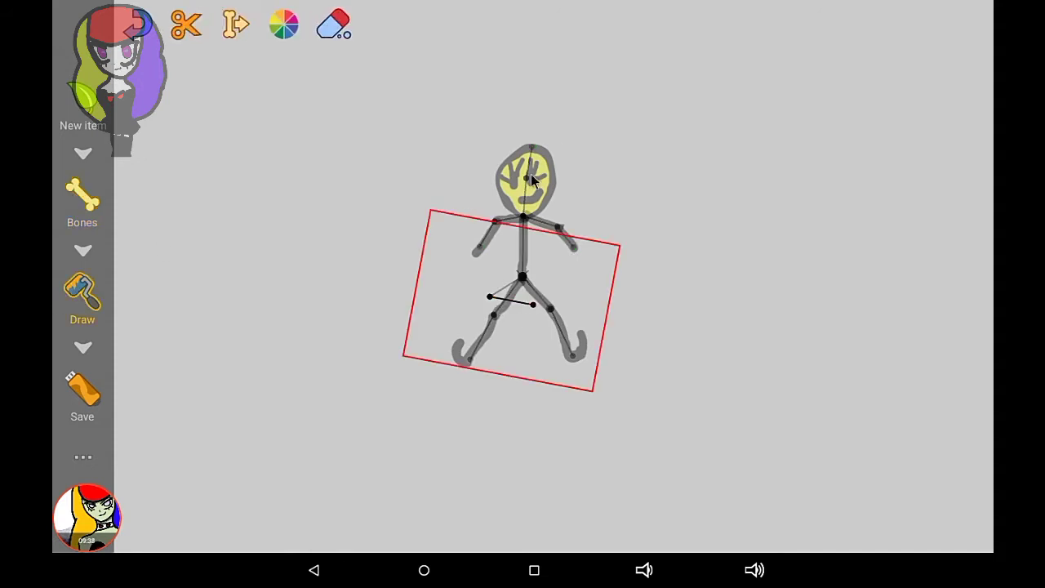
left_click(282, 29)
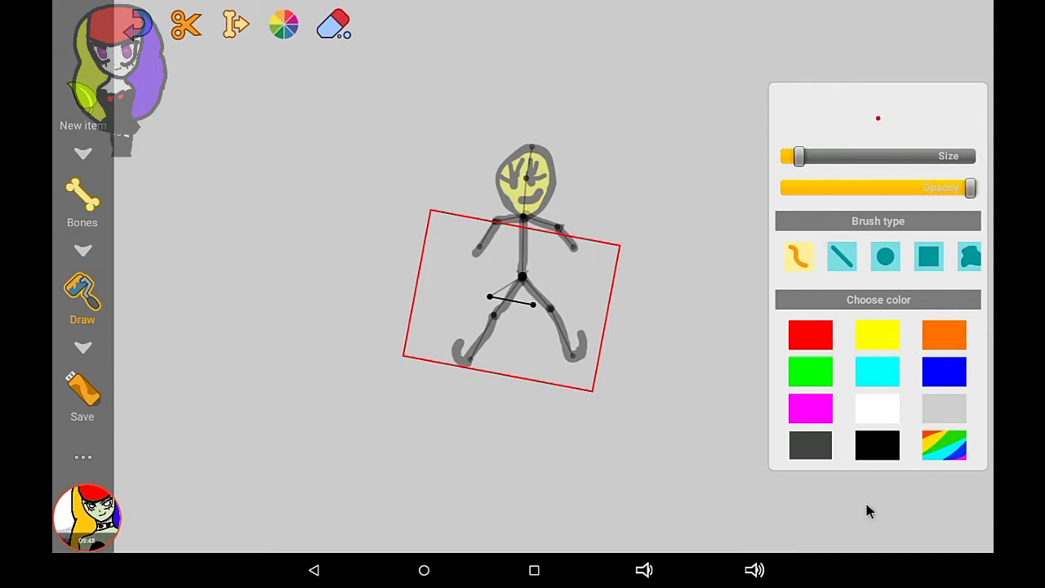
left_click(867, 446)
mouse_move(523, 278)
left_mouse_down()
mouse_move(465, 307)
mouse_move(580, 305)
mouse_move(523, 276)
left_mouse_up()
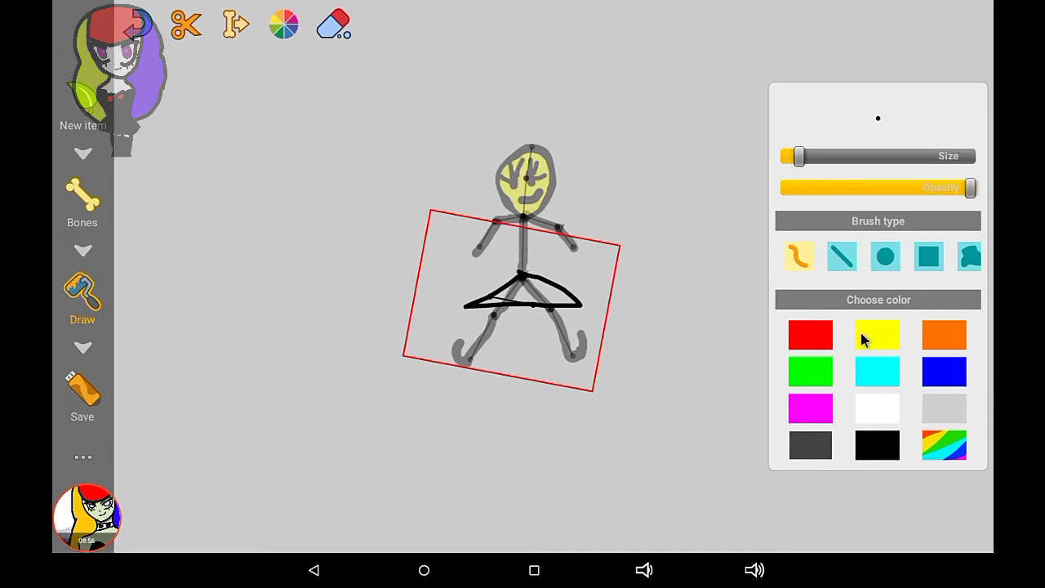
left_click(798, 347)
left_click_drag(801, 159, 827, 158)
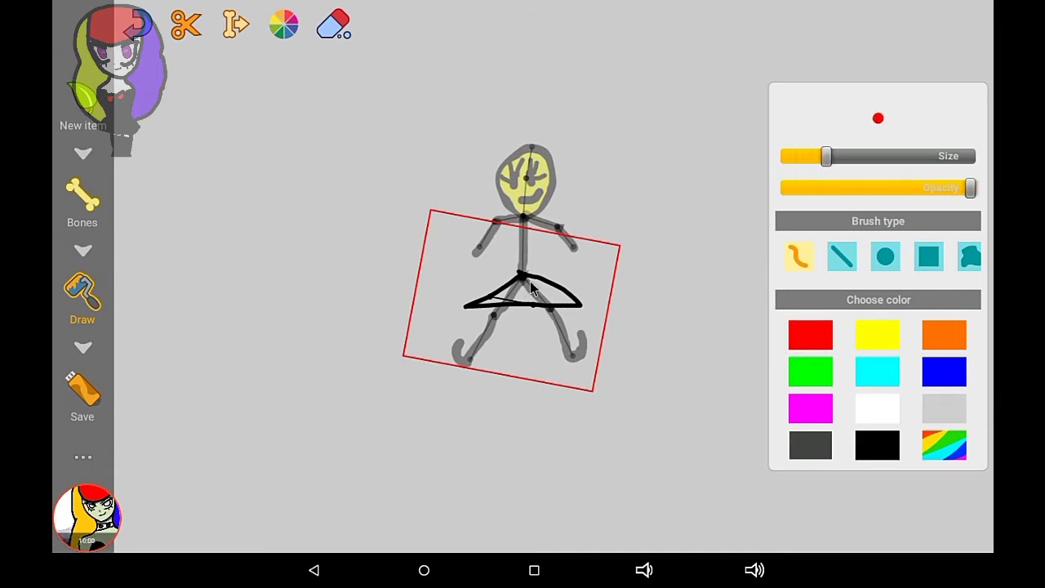
Fill the skirt triangle red and trace its edges with a thin black brush.
mouse_move(529, 280)
left_mouse_down()
mouse_move(570, 303)
mouse_move(495, 294)
mouse_move(479, 305)
mouse_move(525, 282)
mouse_move(498, 296)
mouse_move(573, 300)
mouse_move(534, 299)
left_mouse_up()
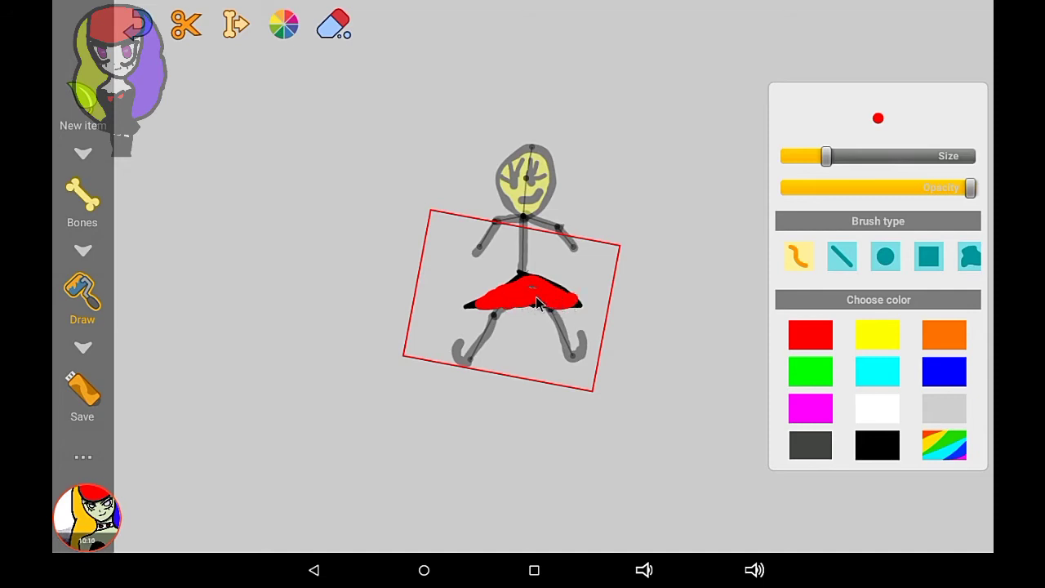
left_click_drag(526, 288, 522, 285)
left_click(890, 453)
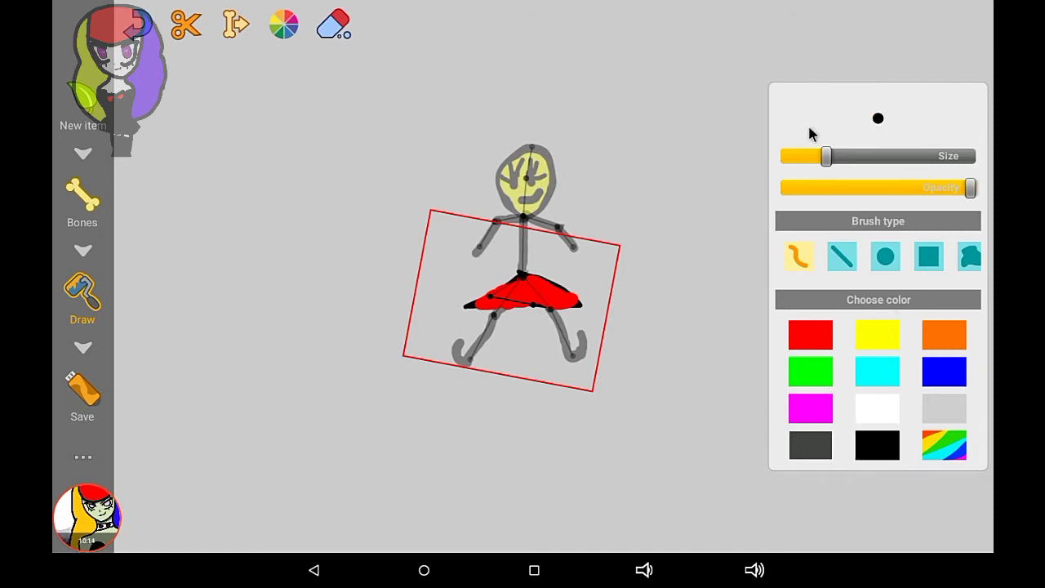
left_click(810, 155)
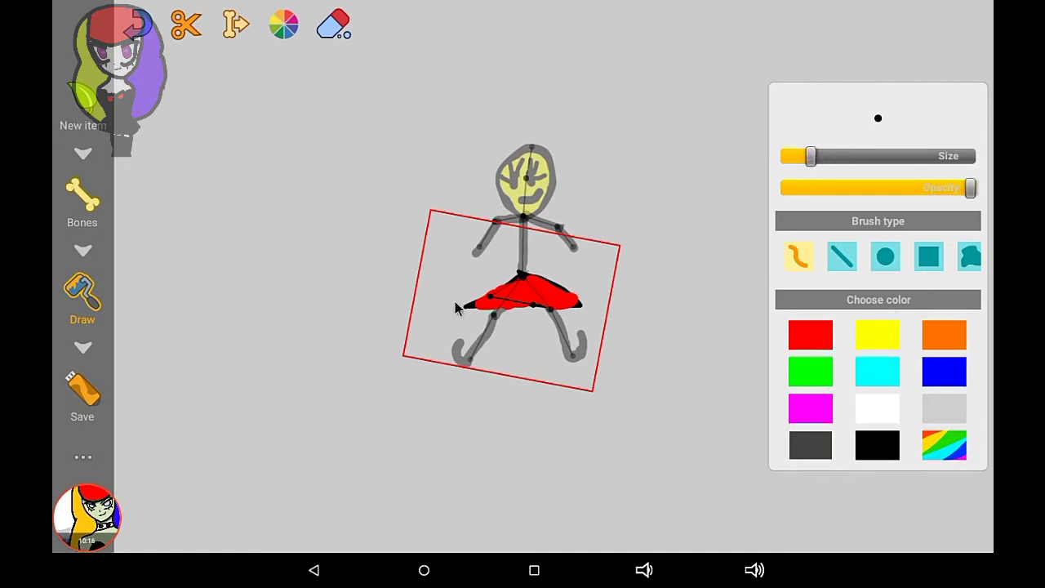
left_click_drag(470, 307, 508, 301)
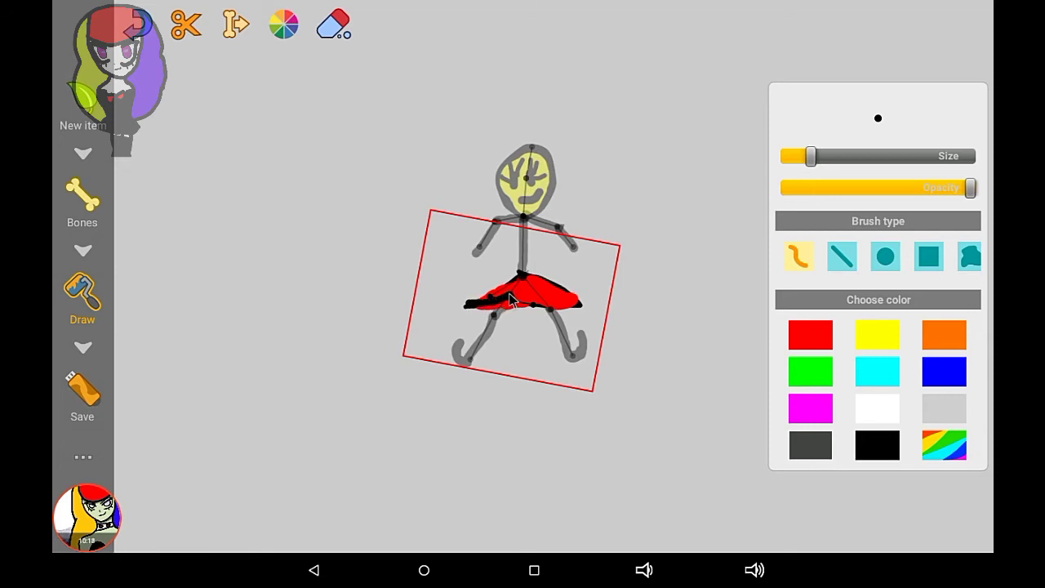
left_click(139, 23)
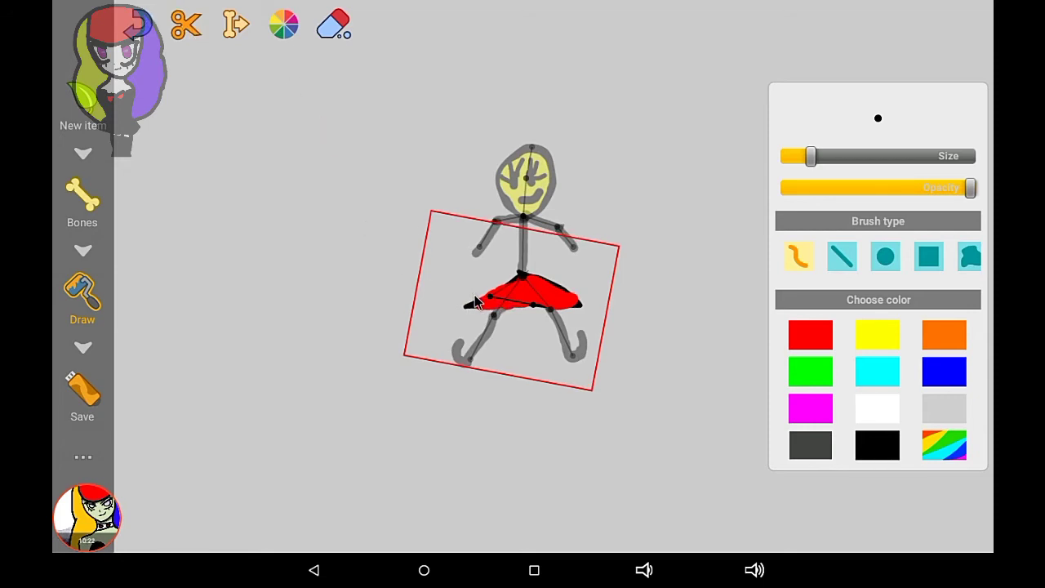
left_click_drag(476, 303, 530, 278)
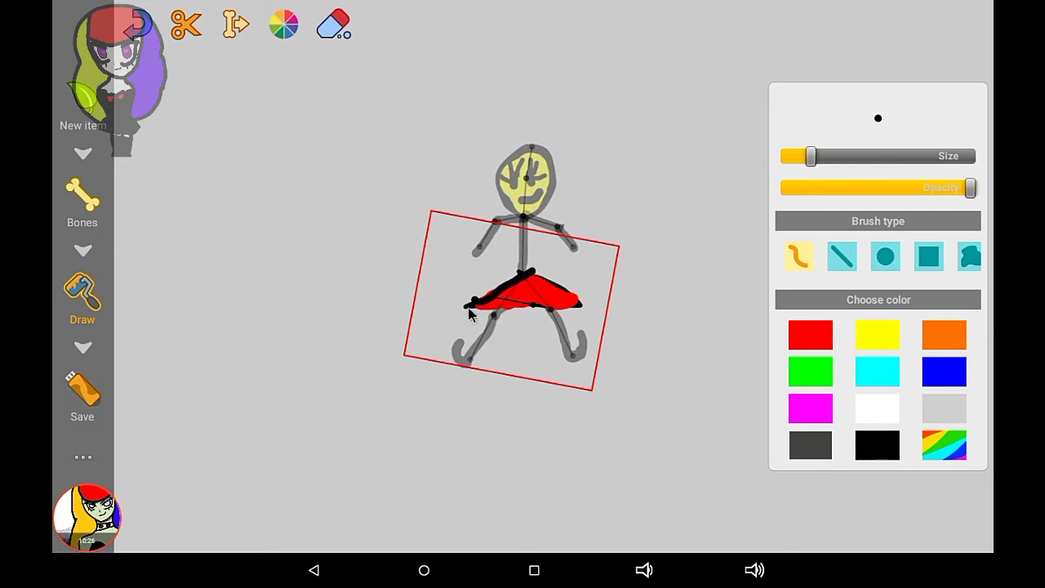
mouse_move(470, 313)
left_mouse_down()
mouse_move(583, 299)
mouse_move(503, 258)
left_mouse_up()
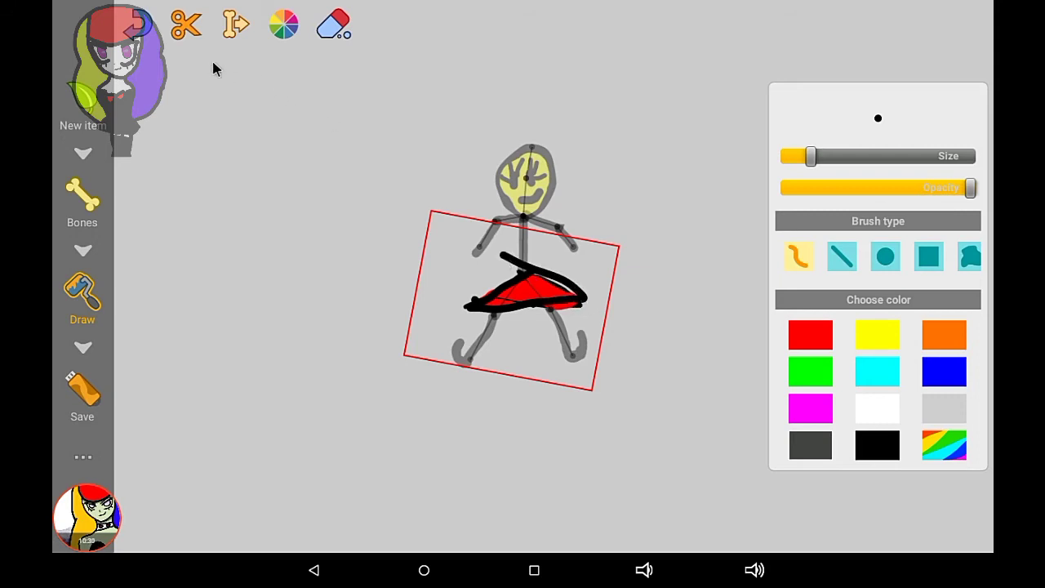
left_click(149, 30)
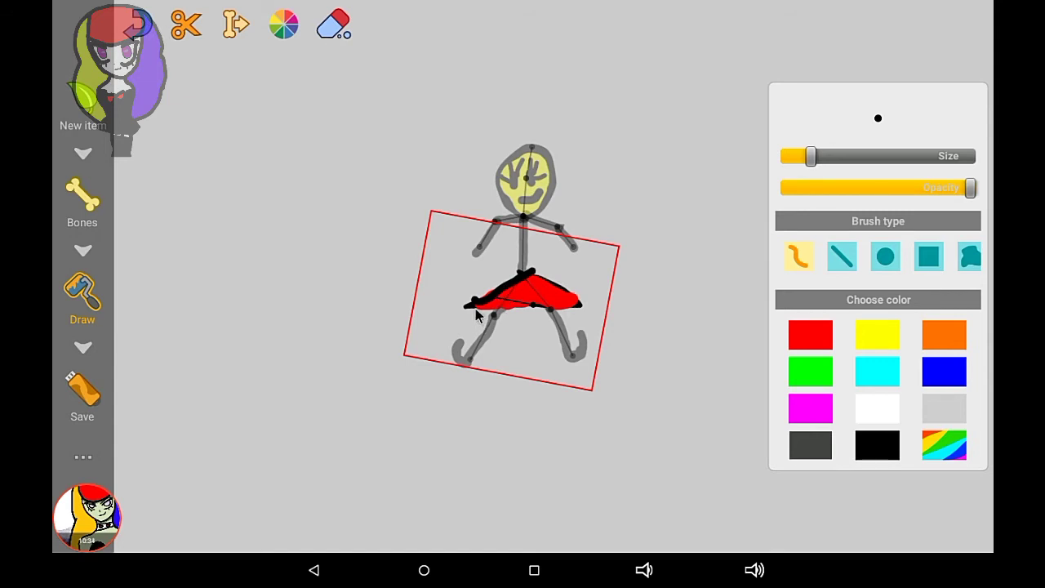
mouse_move(476, 308)
left_mouse_down()
mouse_move(581, 305)
mouse_move(552, 282)
left_mouse_up()
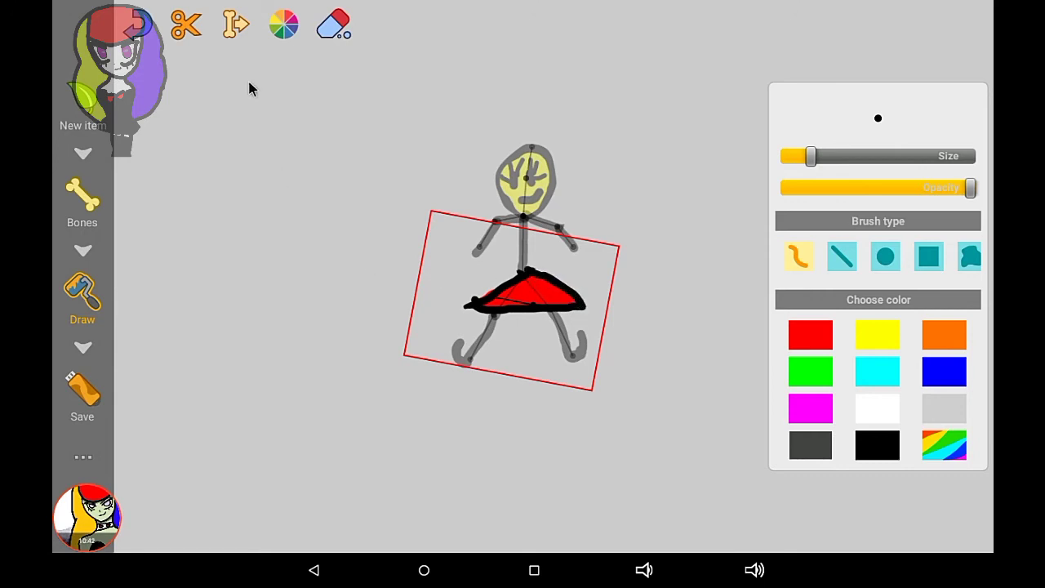
left_click(85, 459)
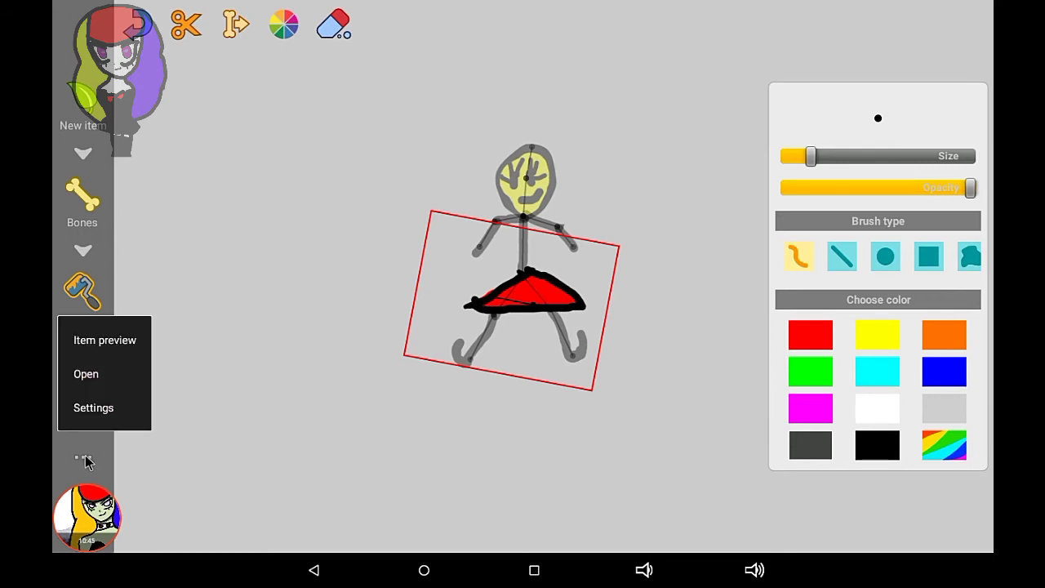
left_click(97, 343)
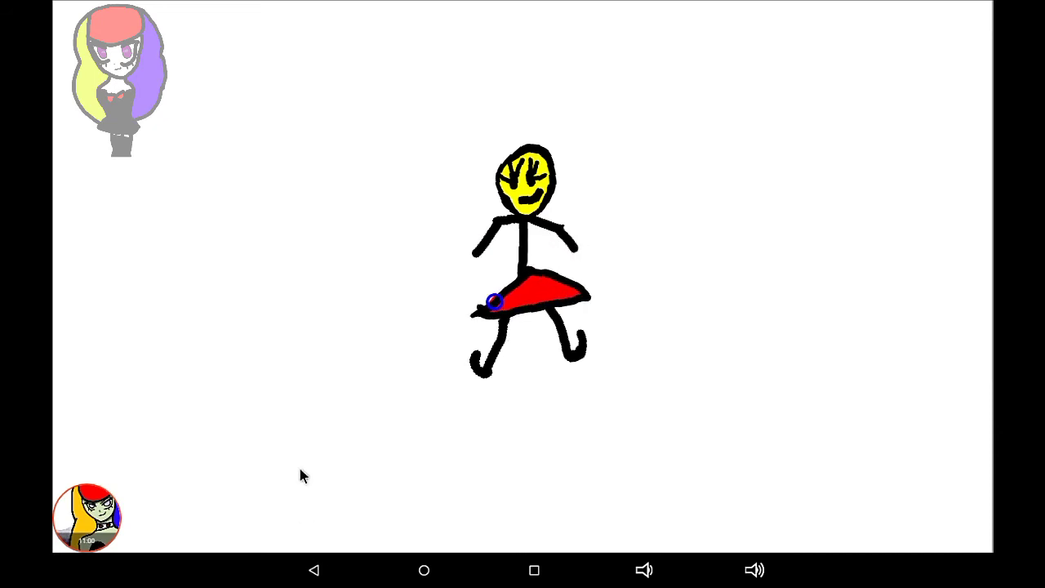
left_click(301, 578)
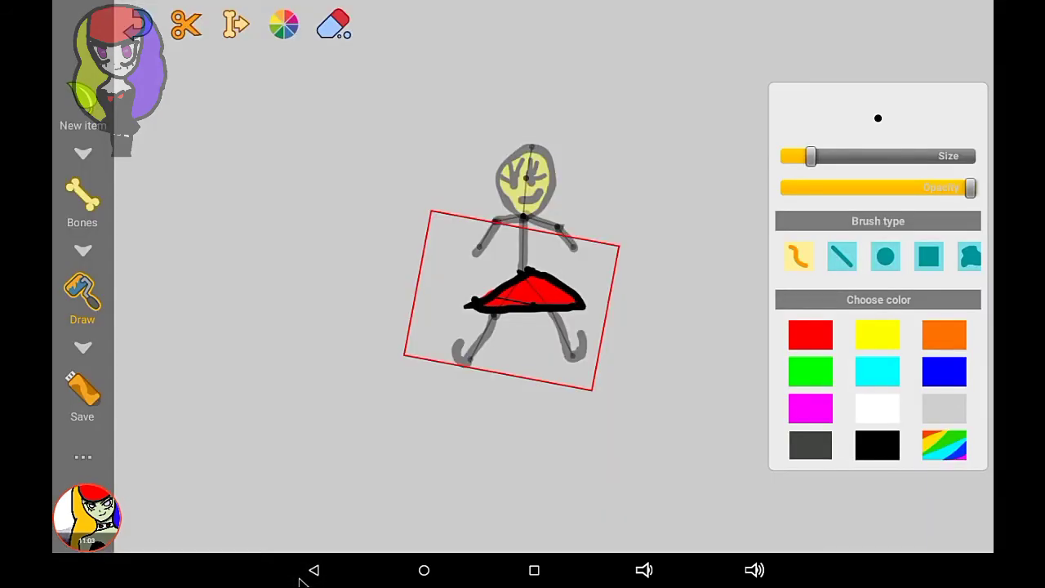